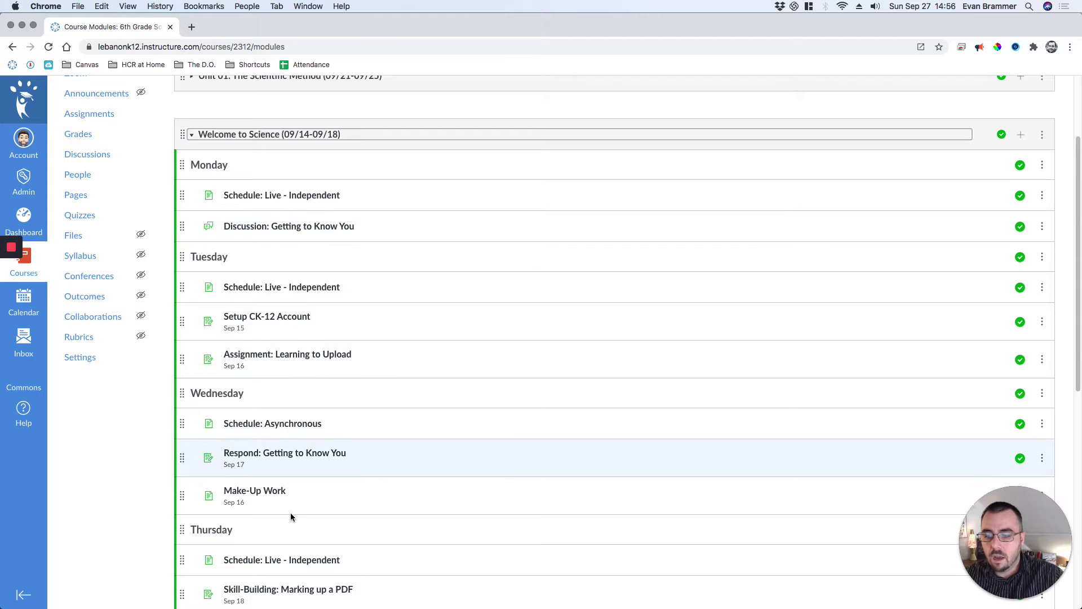
Step: Open the "Discussion: Getting to Know You" item from the Welcome to Science module and review its post date, unread counts and instructions
left_click(262, 227)
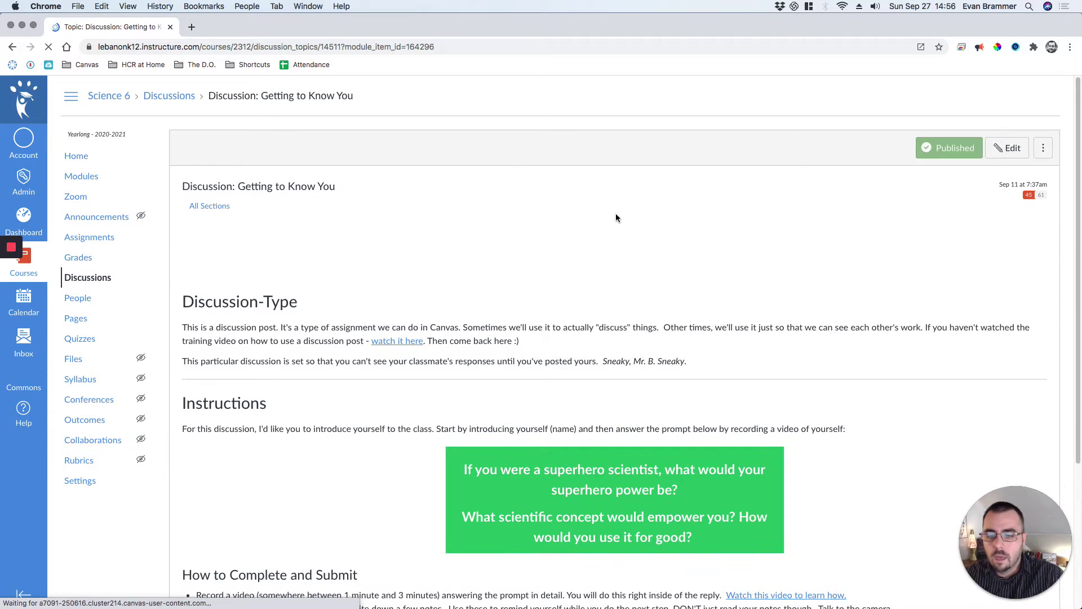
scroll(1077, 113, "down", 3)
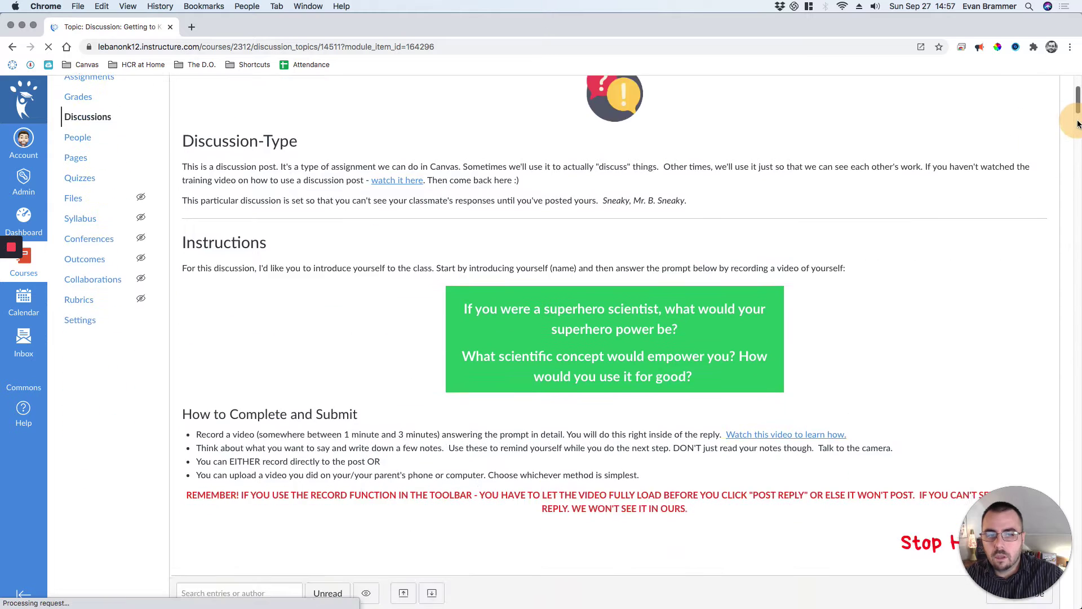
scroll(1077, 115, "up", 2)
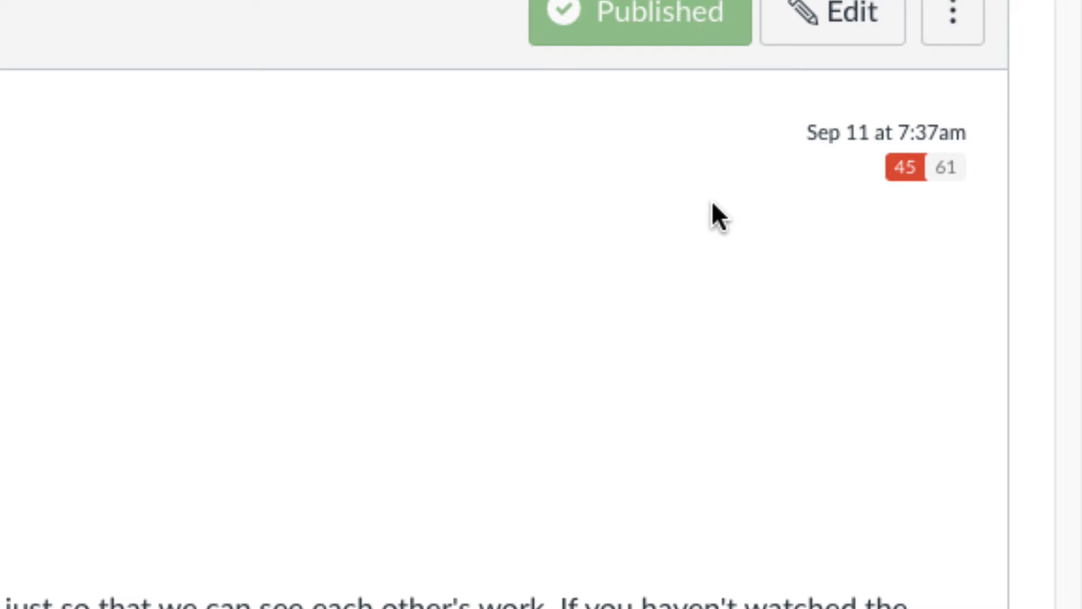
left_click_drag(817, 130, 935, 133)
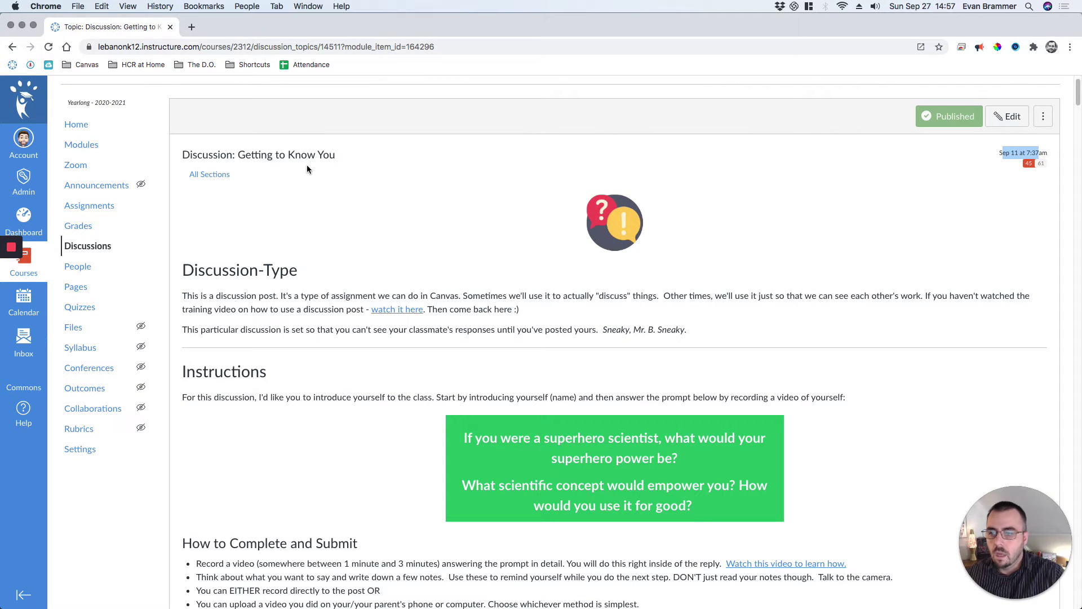
scroll(333, 173, "down", 4)
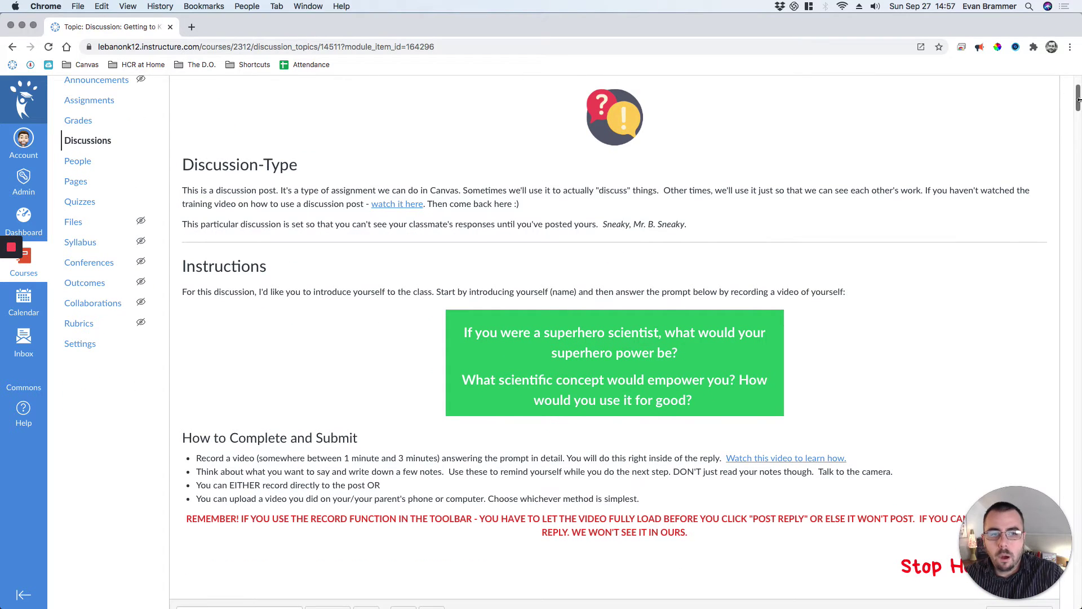
scroll(1077, 104, "down", 1)
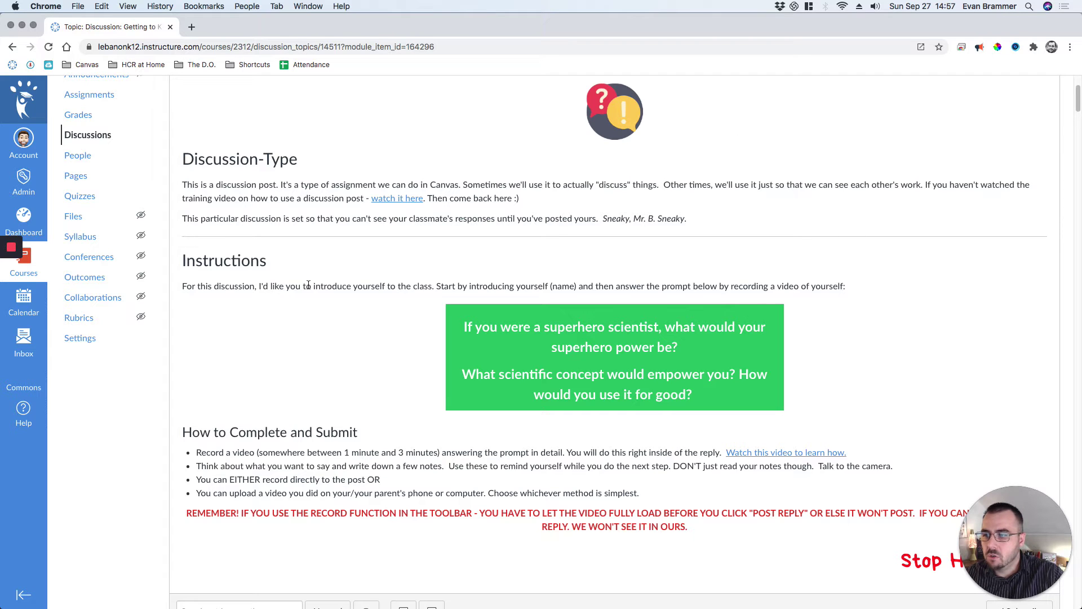
scroll(330, 287, "up", 2)
scroll(329, 287, "up", 4)
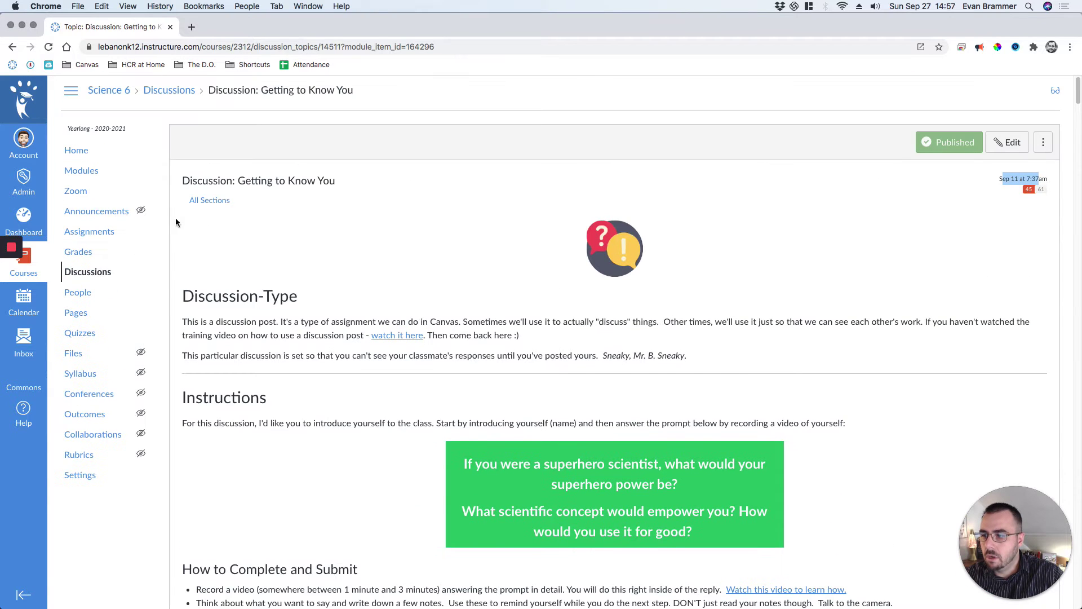
Step: Go to the course's Discussions page and examine its discussion settings and its pinned, regular and closed-for-comments sections
left_click(86, 273)
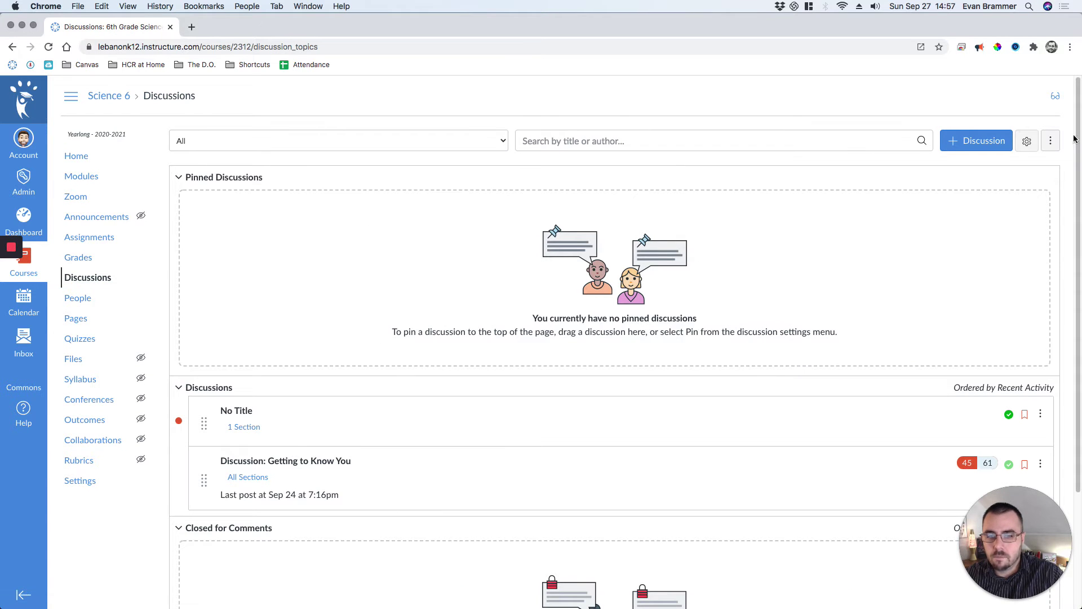
left_click_drag(1077, 110, 1065, 84)
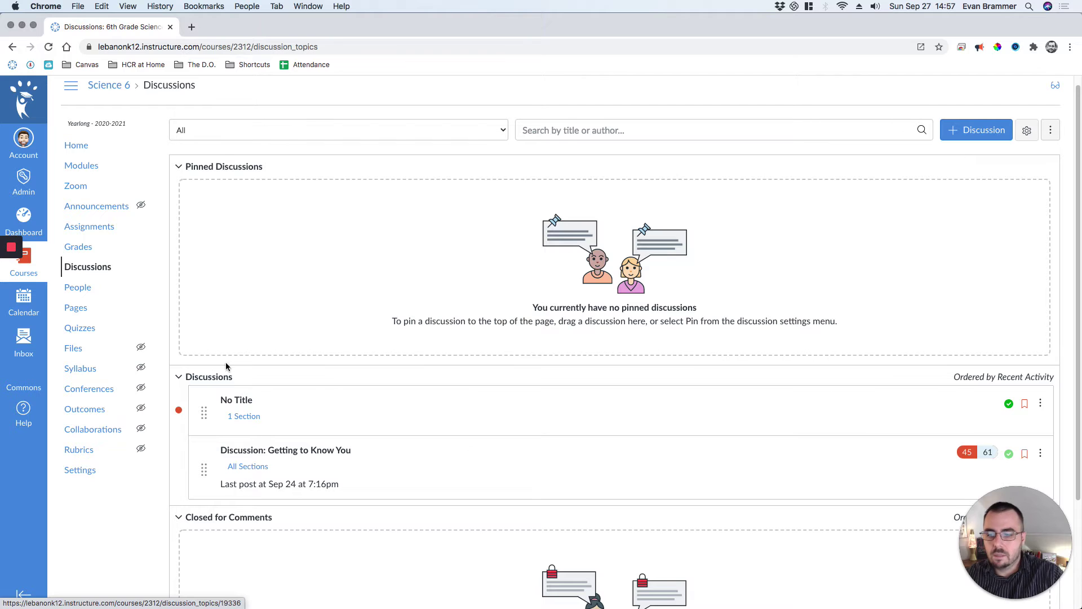
left_click(1026, 130)
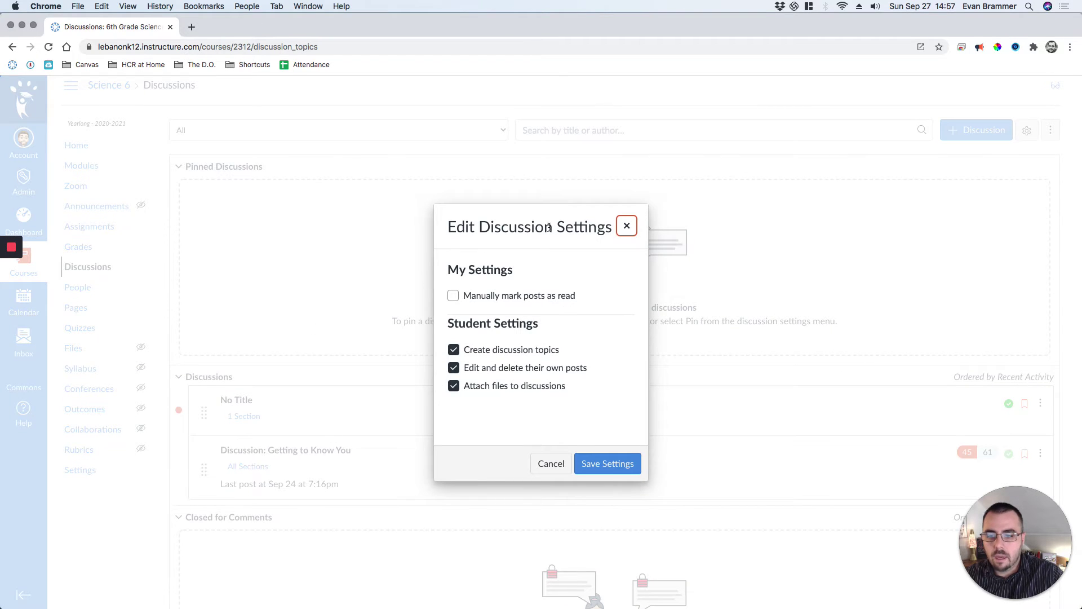
left_click(626, 226)
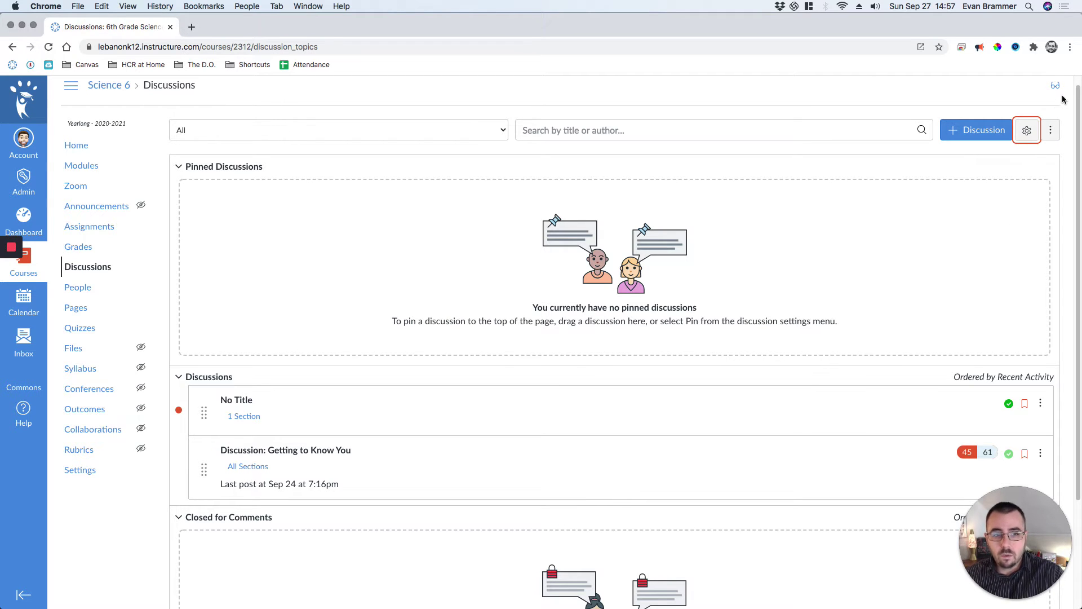
left_click(1050, 130)
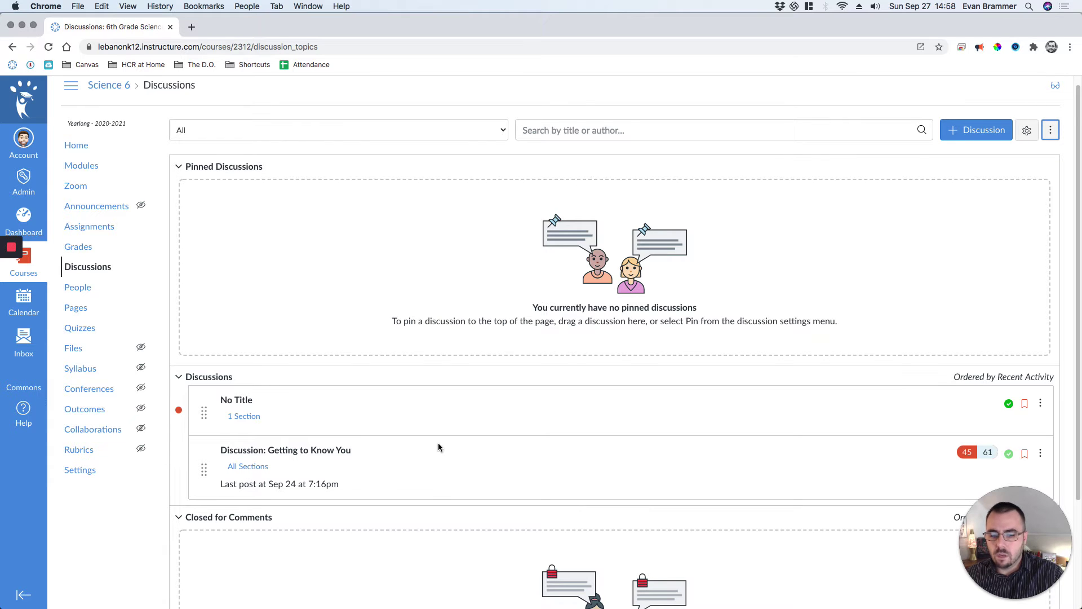
scroll(395, 479, "down", 3)
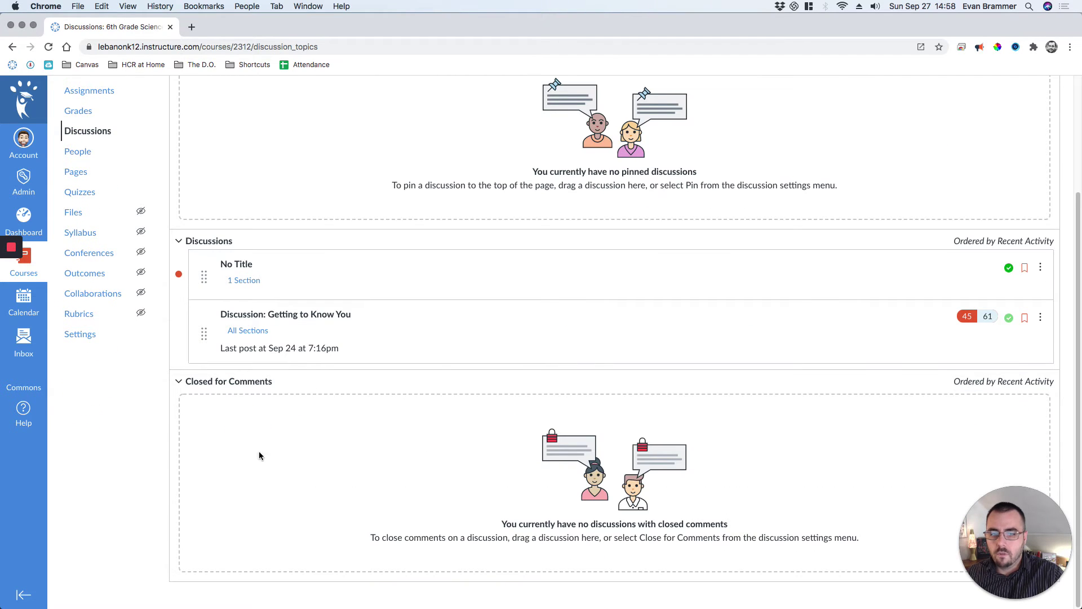
scroll(260, 454, "up", 3)
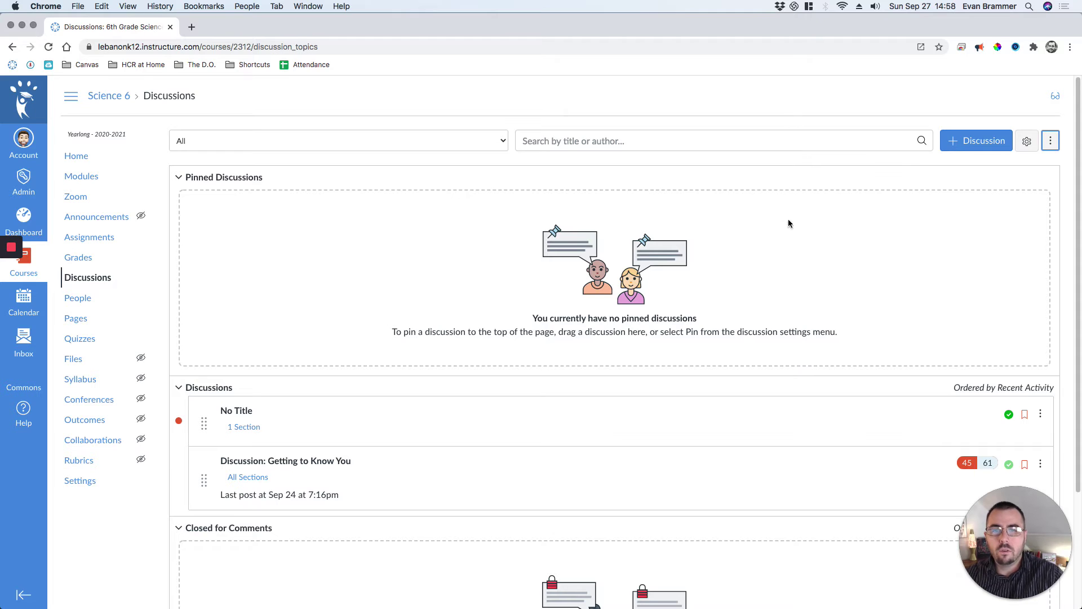
Step: Create a new discussion topic for Science 6 and allow threaded replies in its options
left_click(978, 142)
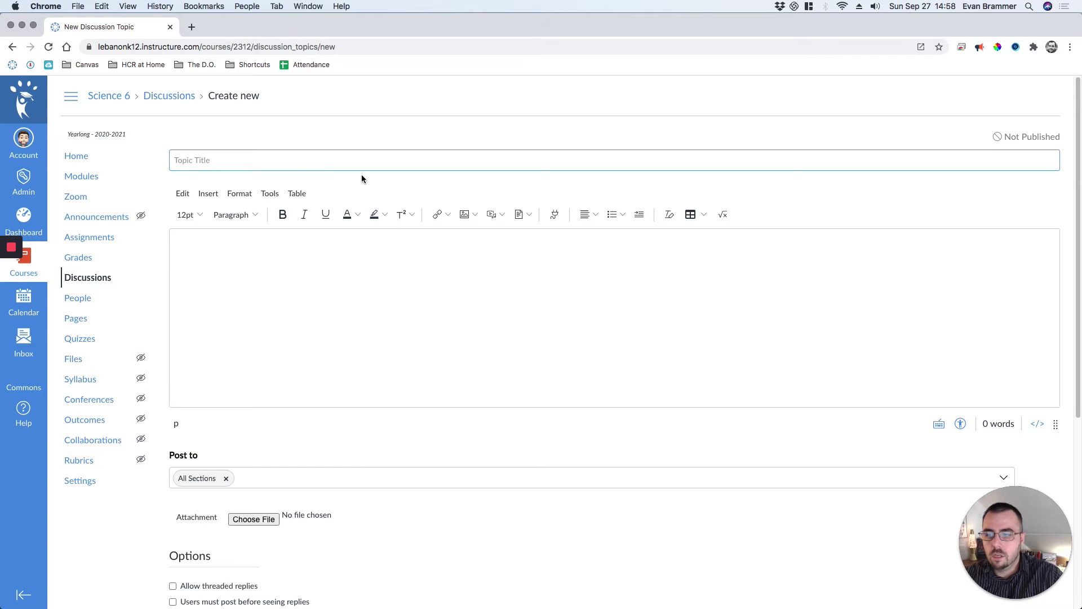
scroll(286, 196, "down", 3)
scroll(418, 208, "up", 3)
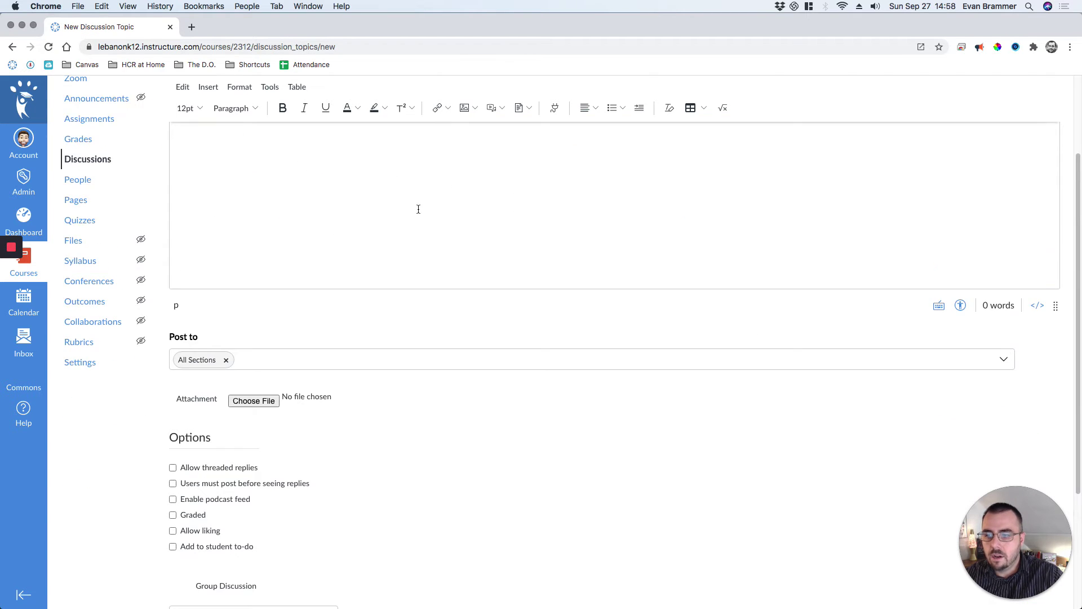
scroll(420, 380, "down", 3)
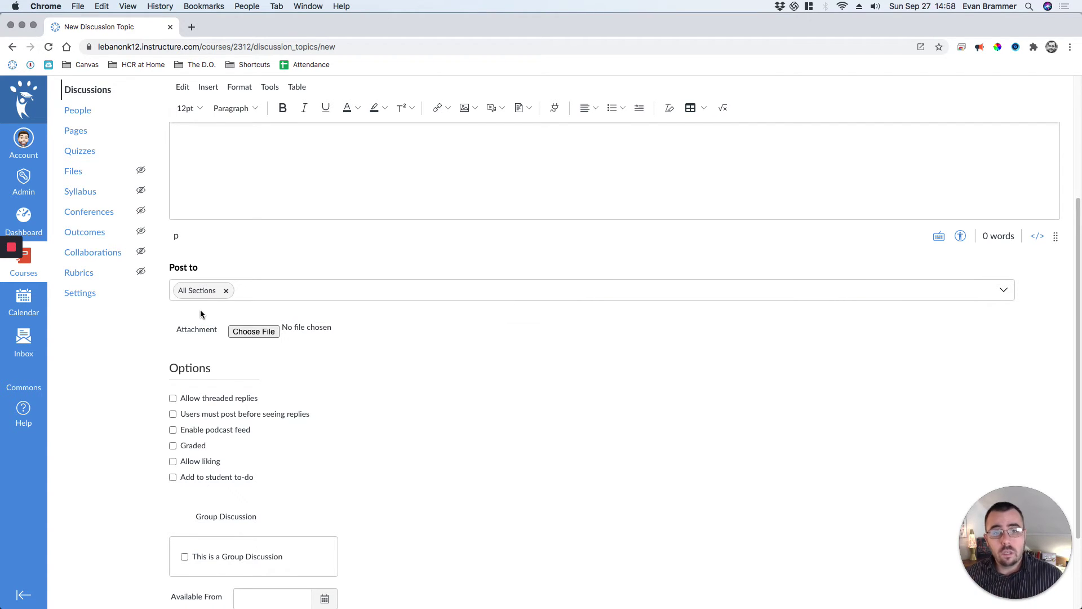
scroll(233, 308, "down", 1)
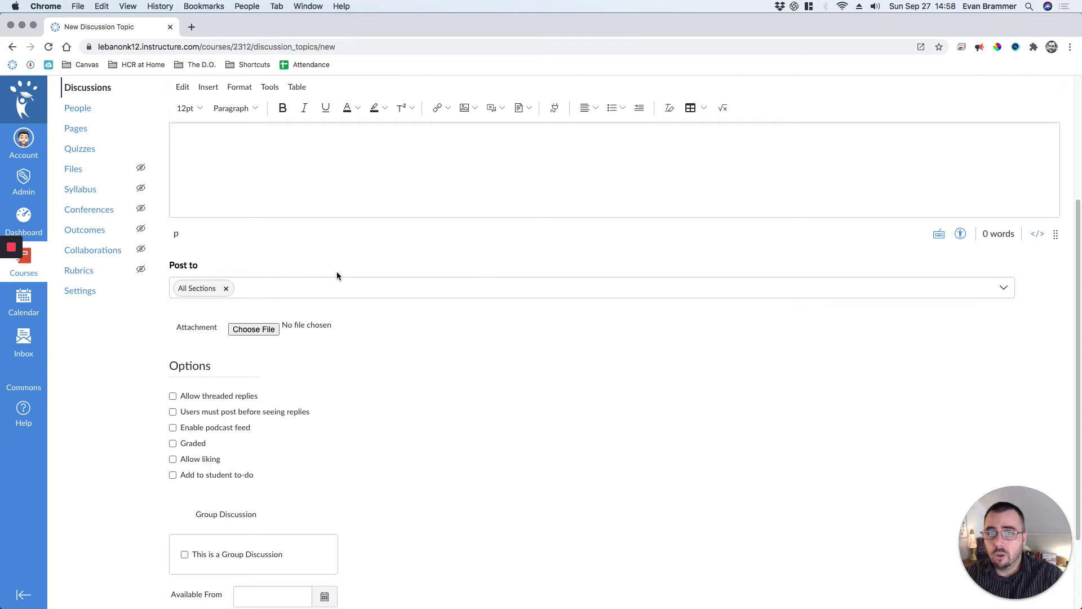
scroll(353, 258, "up", 2)
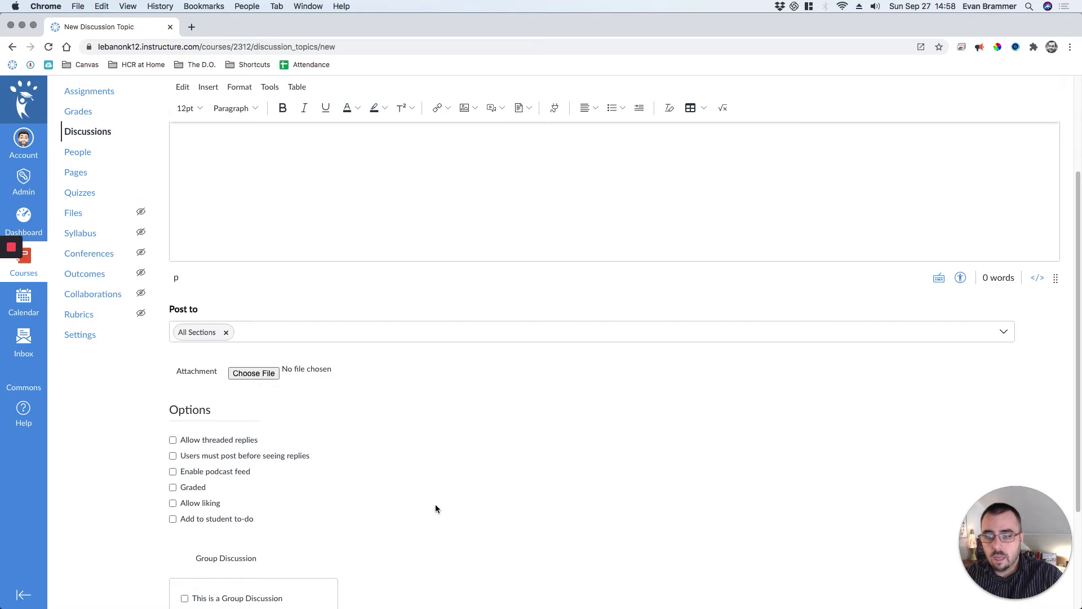
scroll(408, 501, "down", 1)
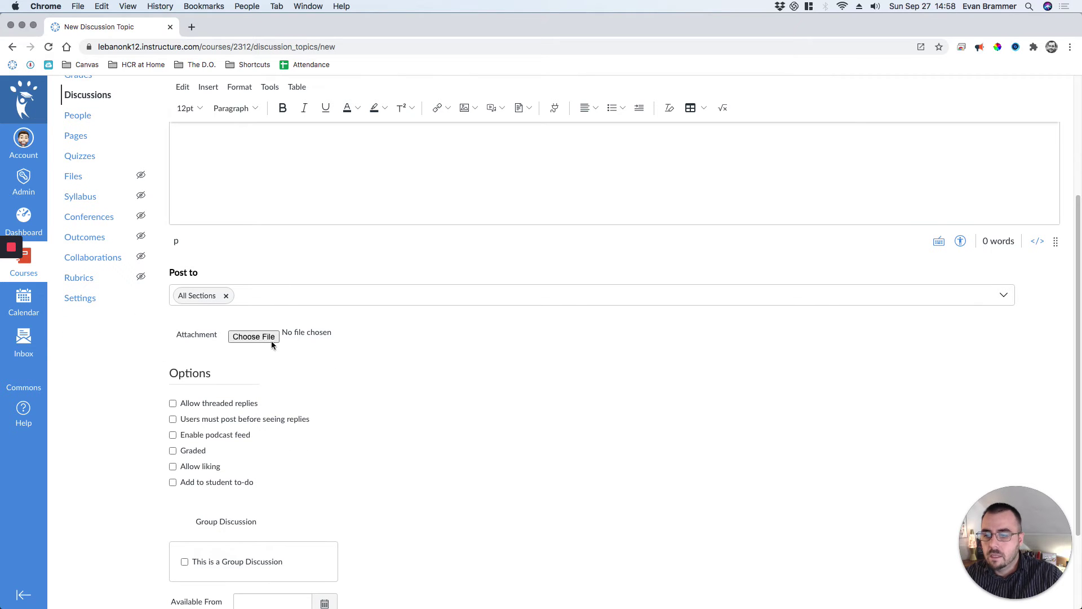
scroll(330, 413, "down", 3)
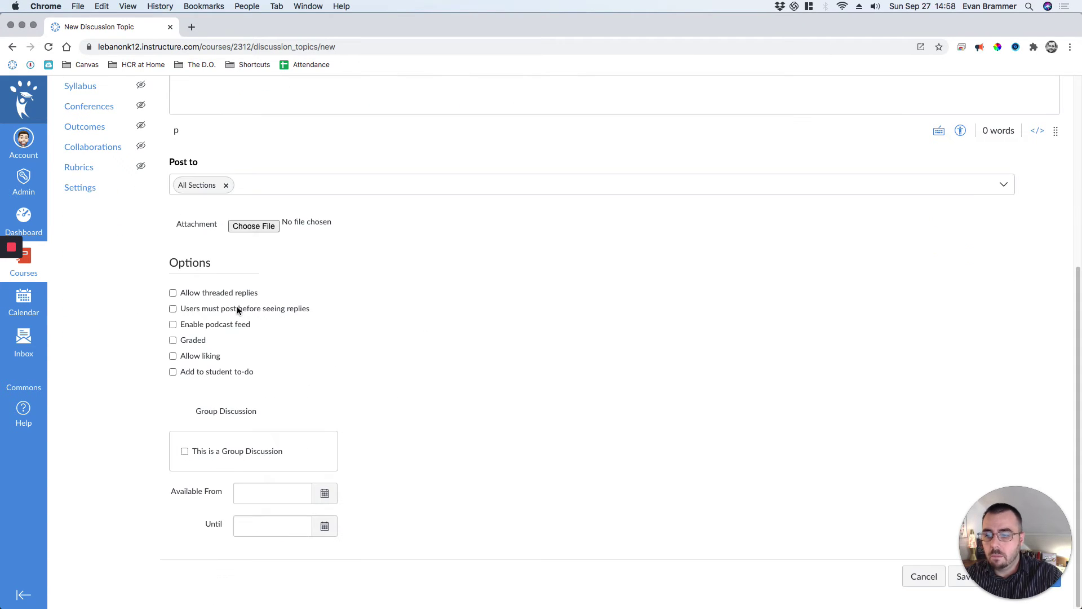
left_click(173, 293)
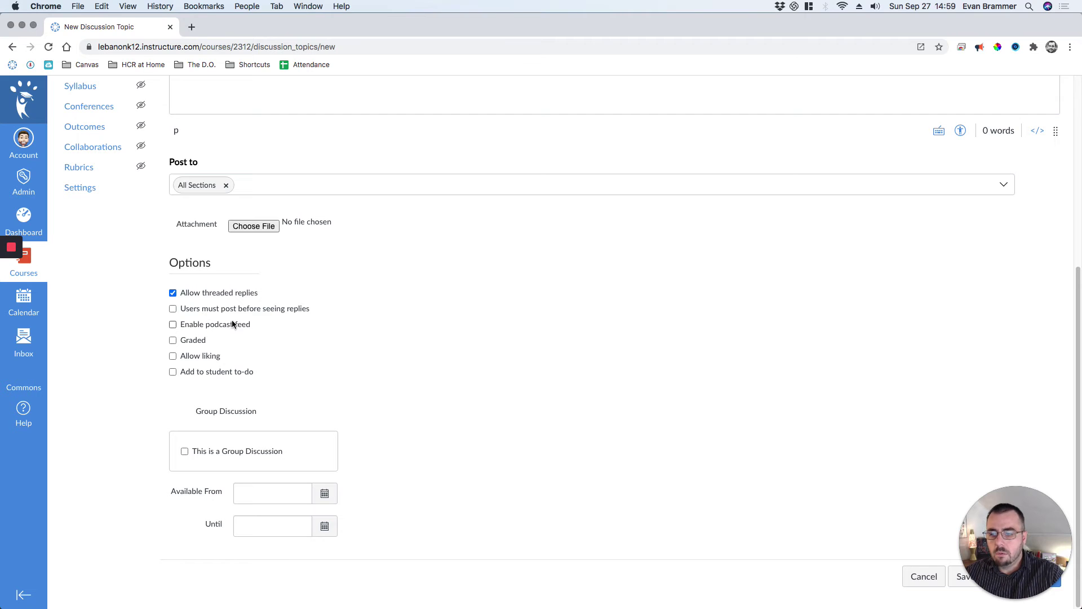
Step: Try the Graded option to examine the points, assignment group and due-date settings, and switch it off again
left_click(188, 339)
scroll(381, 372, "down", 6)
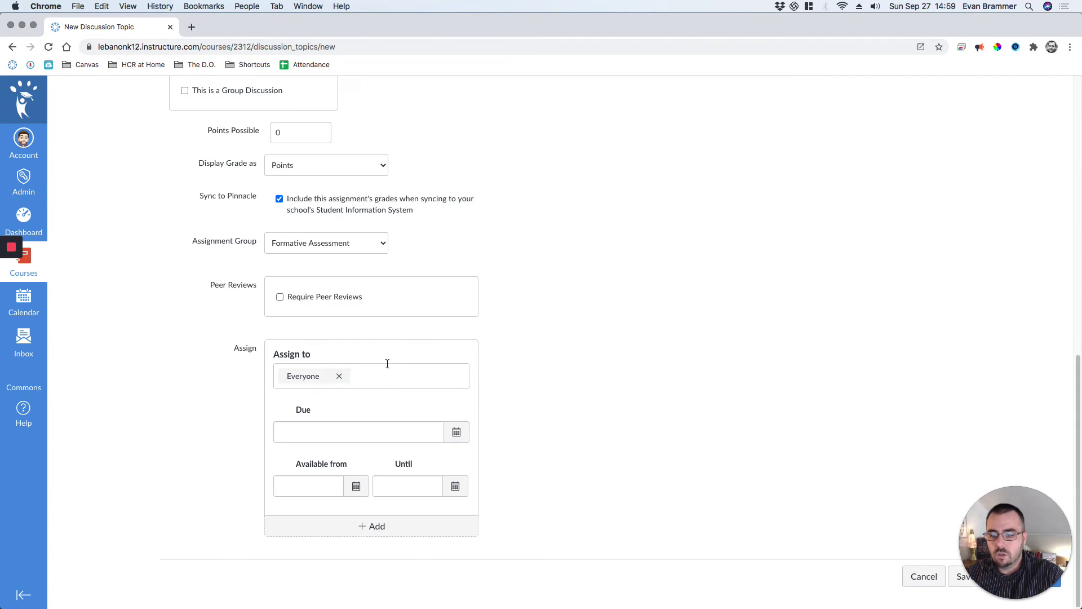
scroll(278, 169, "up", 4)
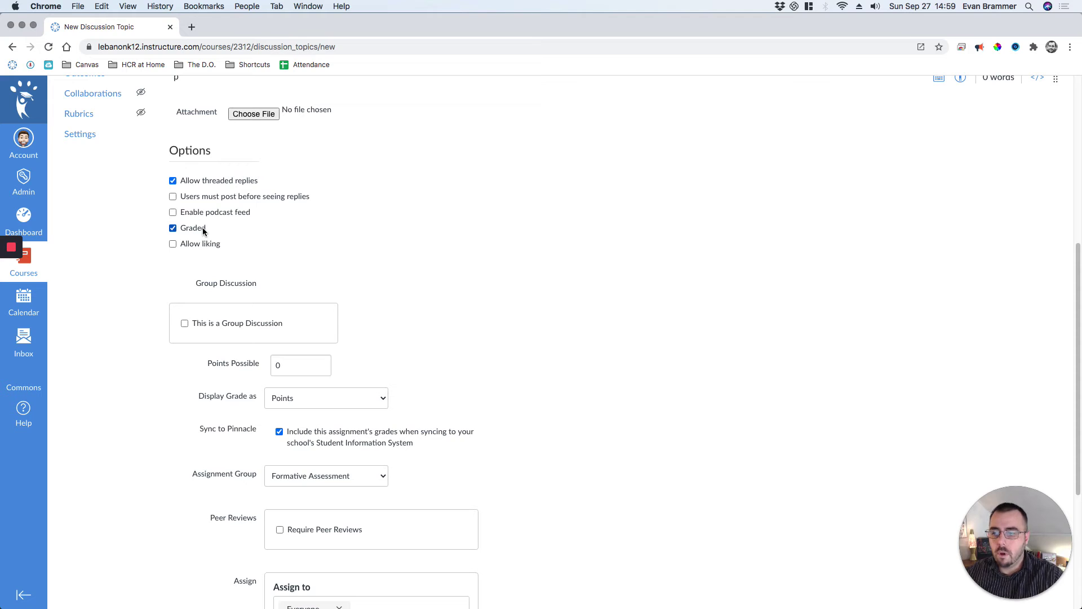
left_click(185, 230)
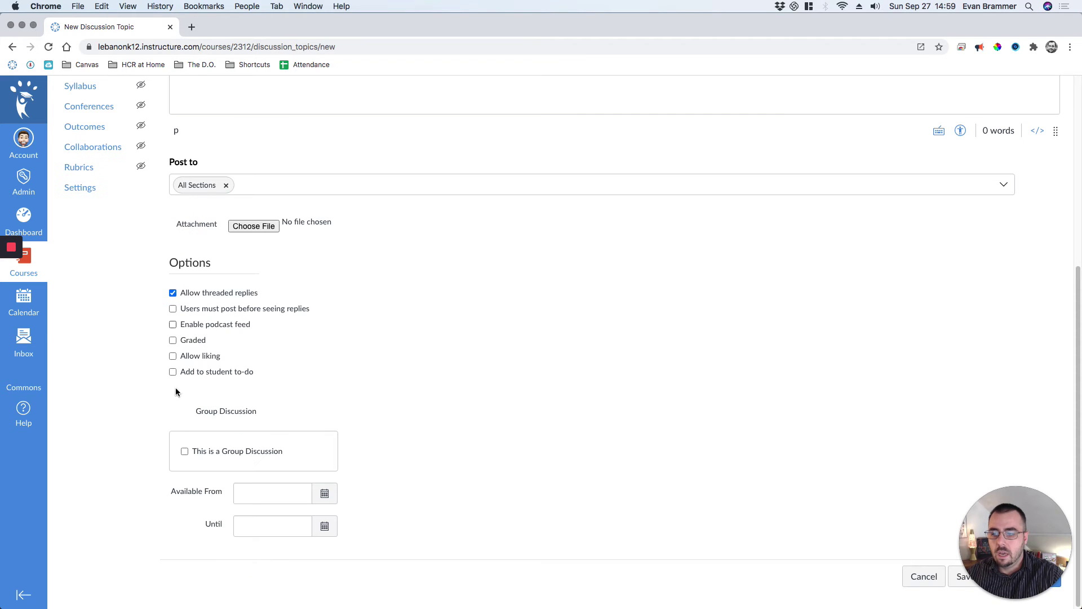
Step: Try the Allow liking and Add to student to-do options, leaving both switched off
left_click(181, 360)
left_click(194, 357)
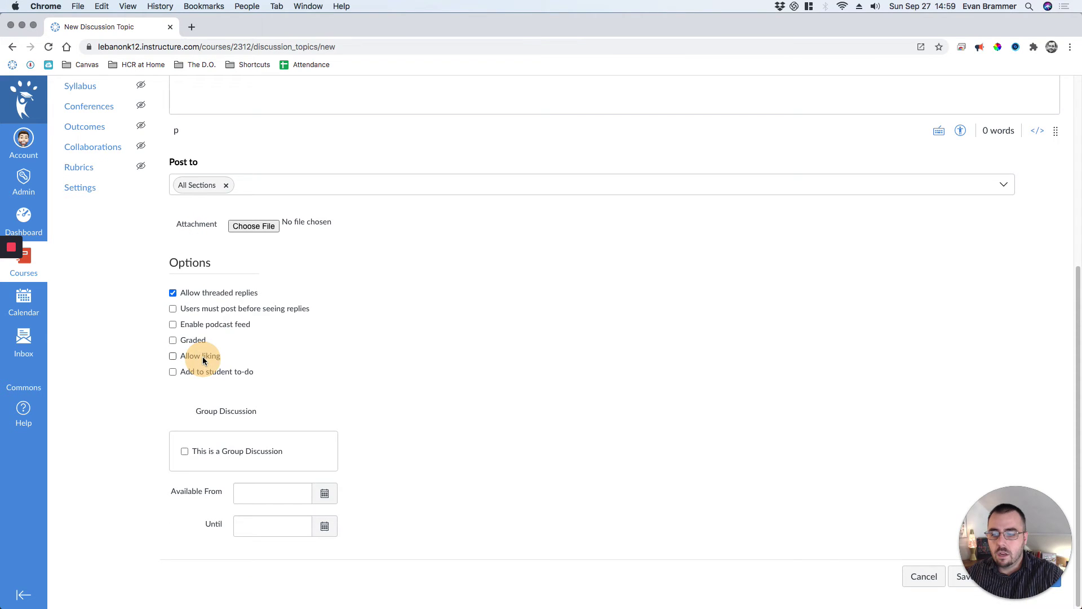
left_click(172, 371)
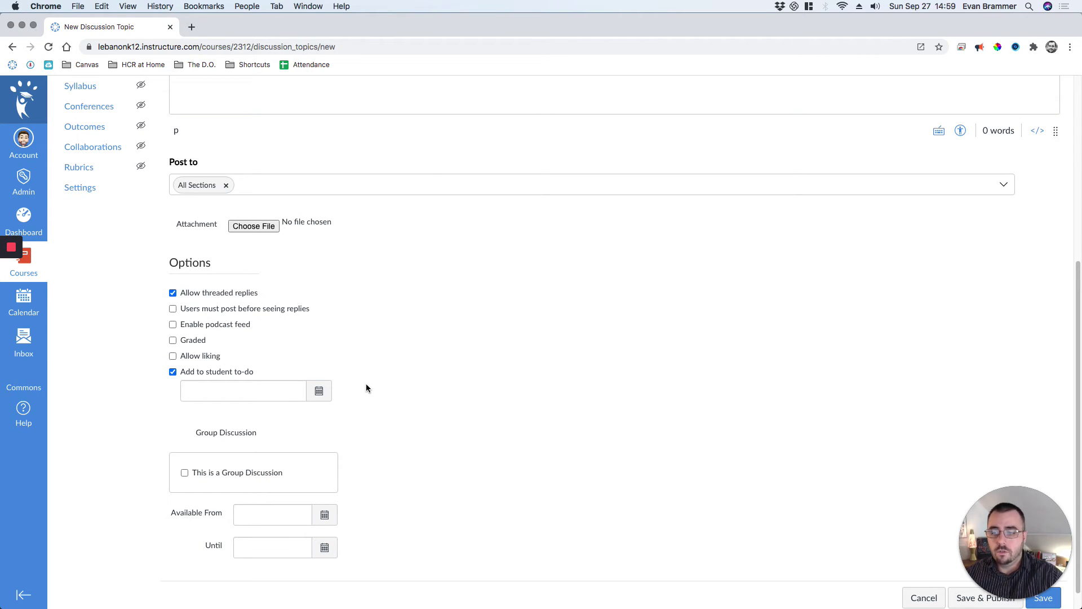
left_click(173, 372)
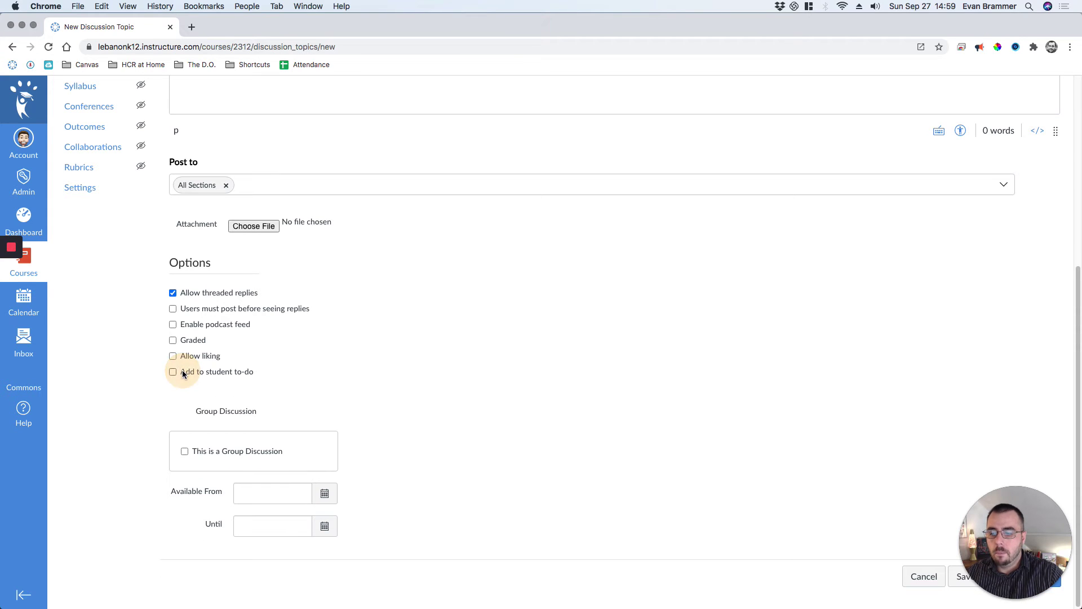
Step: Switch Graded on once more to review the peer review and assign-to fields, and return the topic to ungraded
left_click(173, 340)
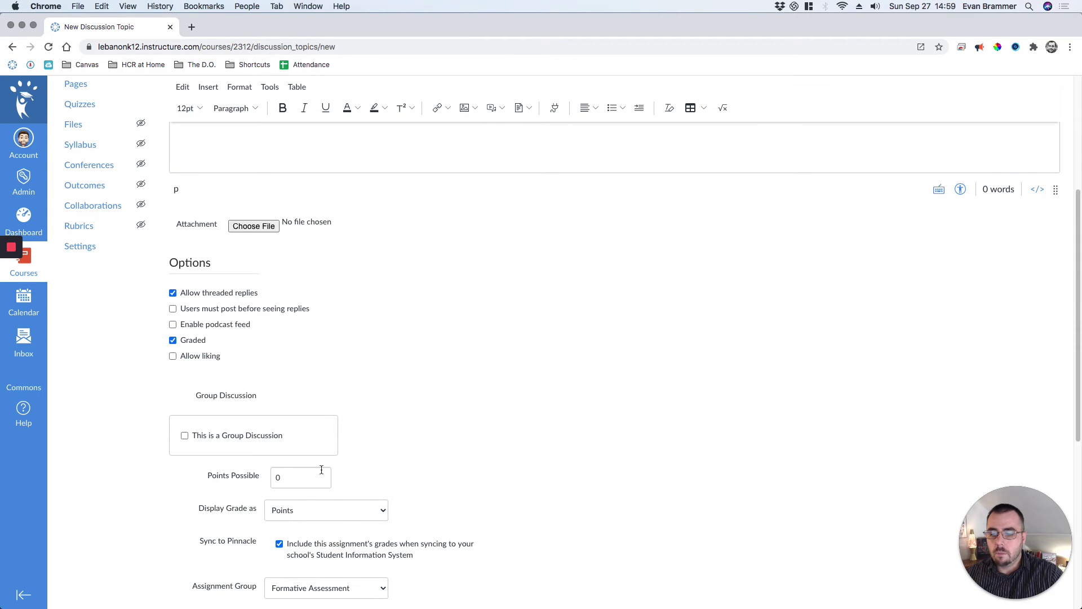
scroll(251, 374, "down", 6)
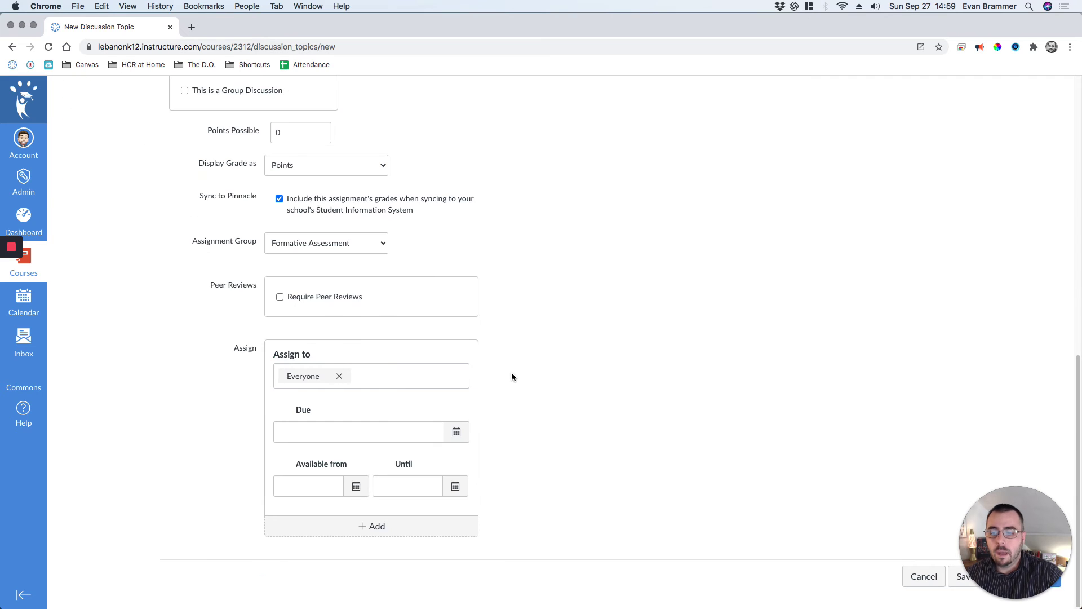
scroll(499, 369, "up", 6)
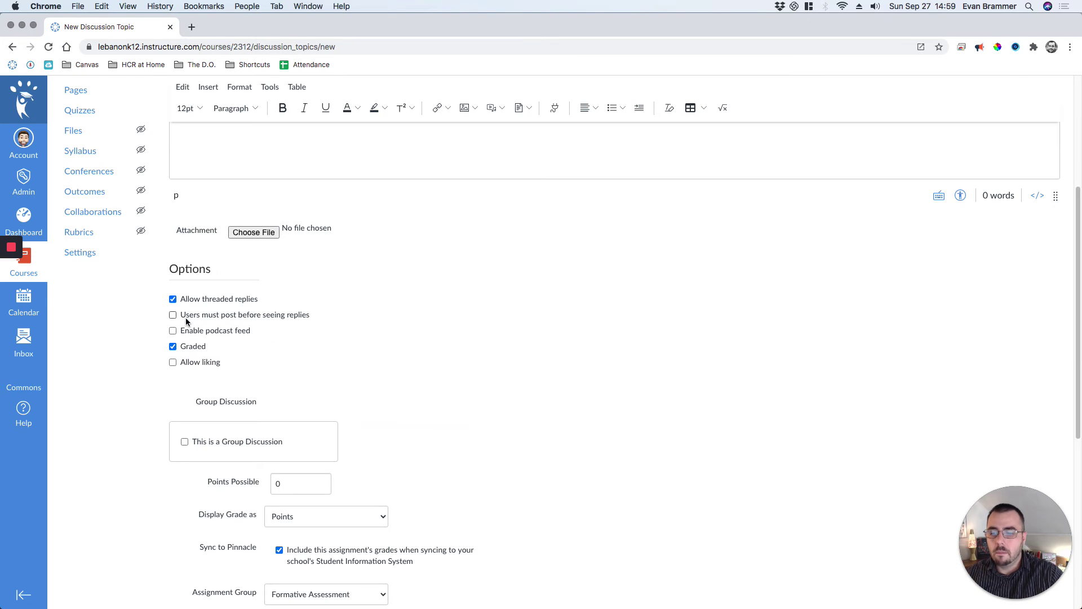
left_click(173, 346)
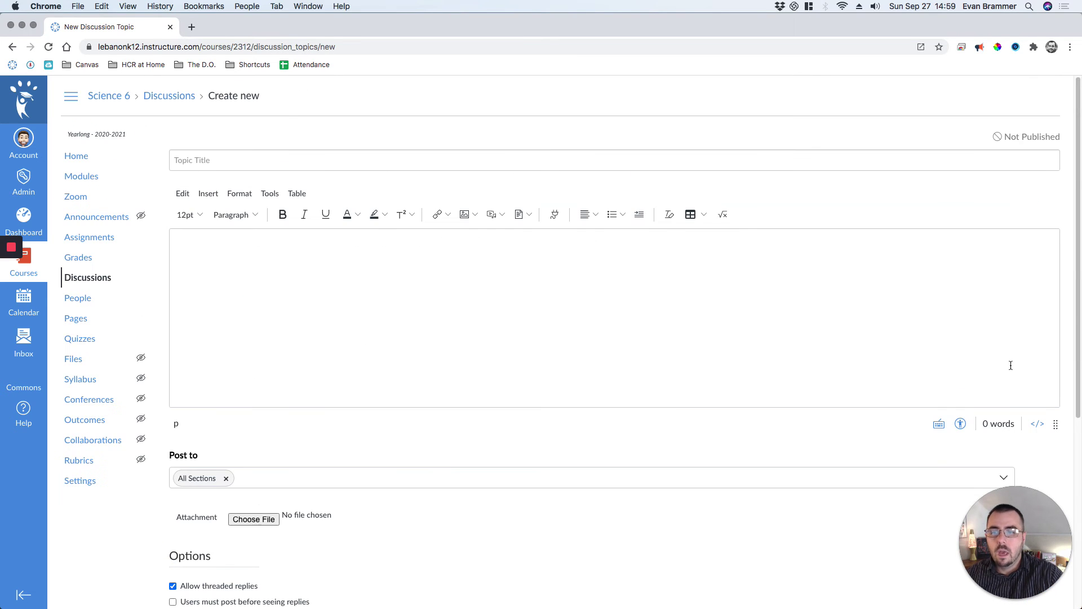
Step: Title the new topic "Discussion for Substitutes" and enter "Some content." as its body text
scroll(521, 340, "up", 5)
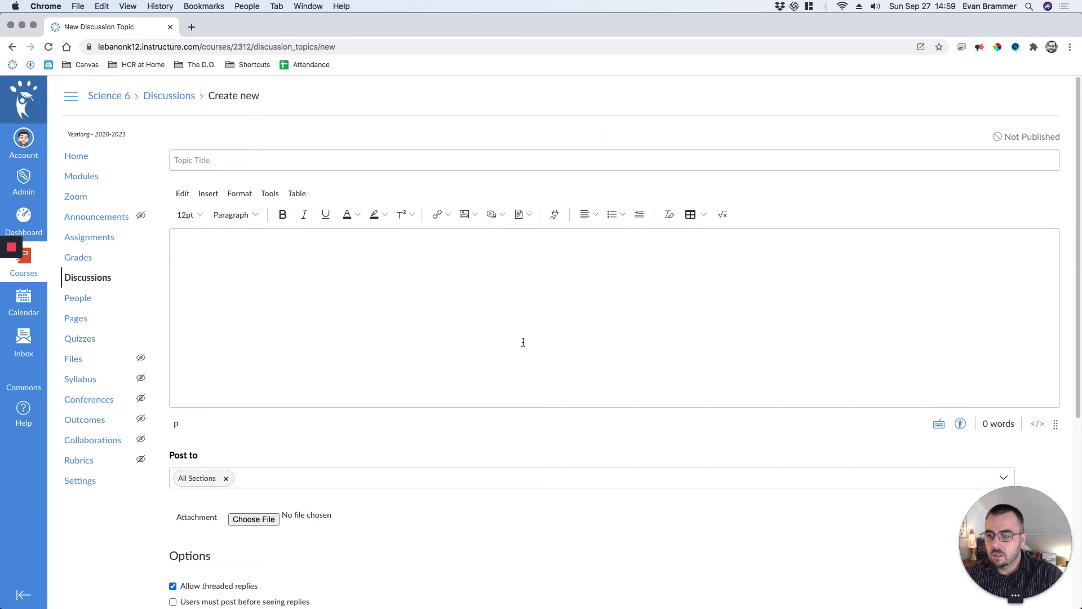
left_click(345, 166)
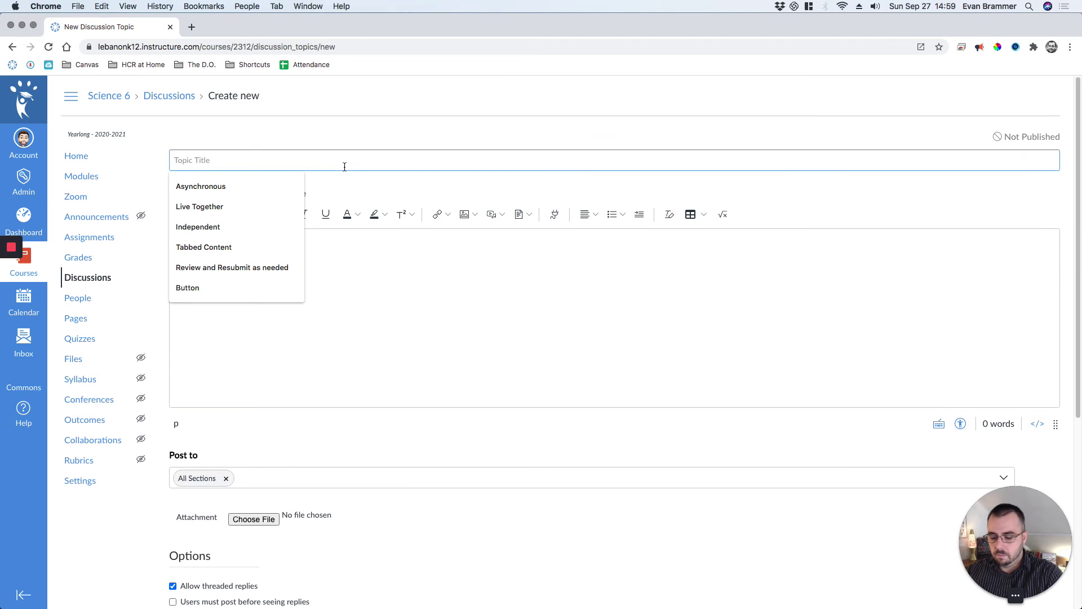
type("Discusss")
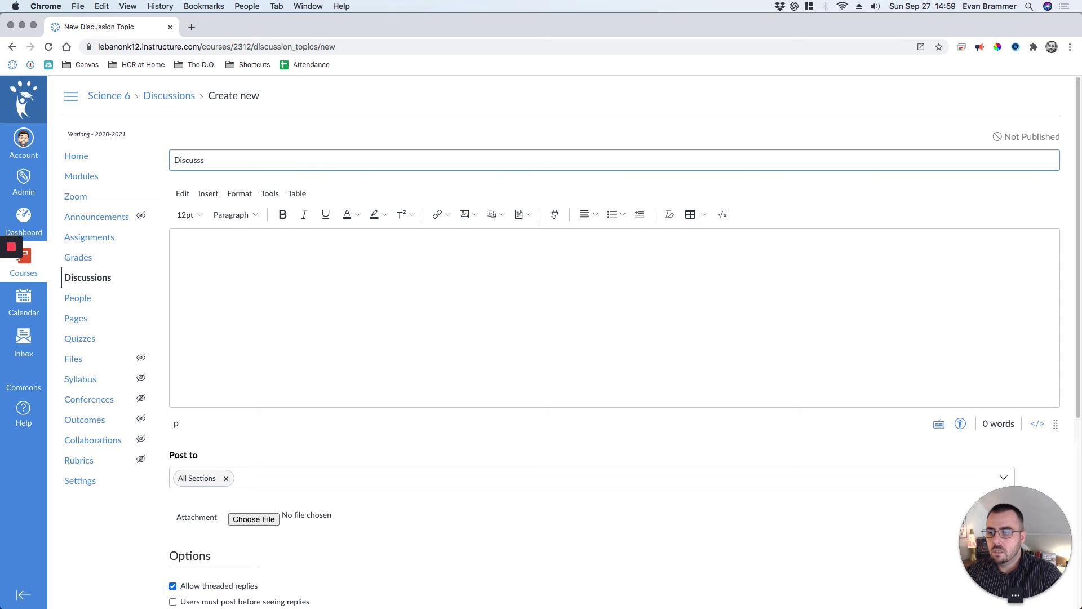
key("BackSpace")
type("ion for St")
key("BackSpace")
type("bubsti")
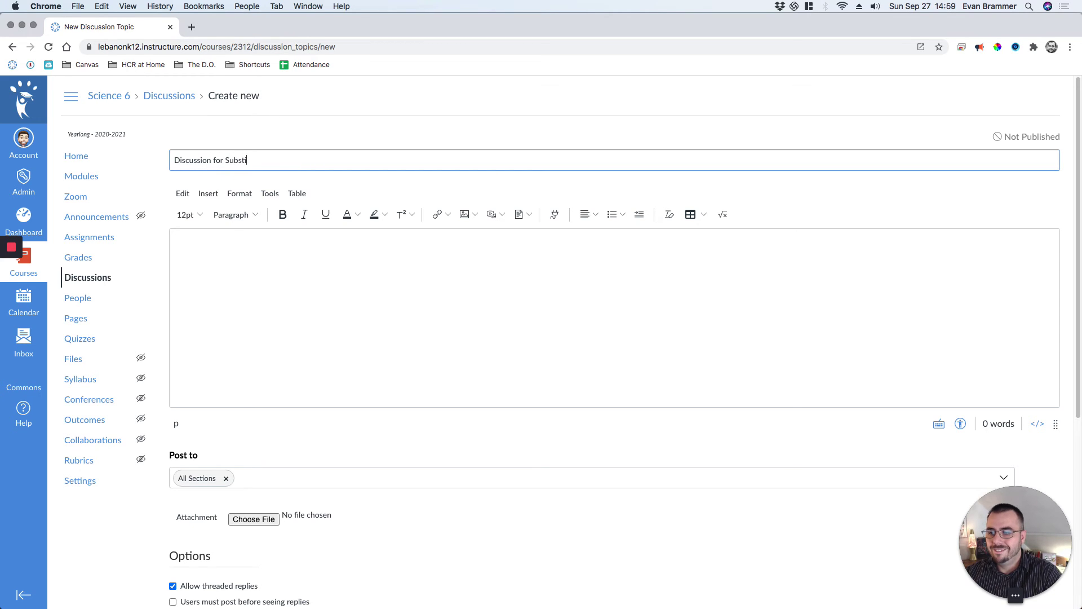
type("tutes")
key("Tab")
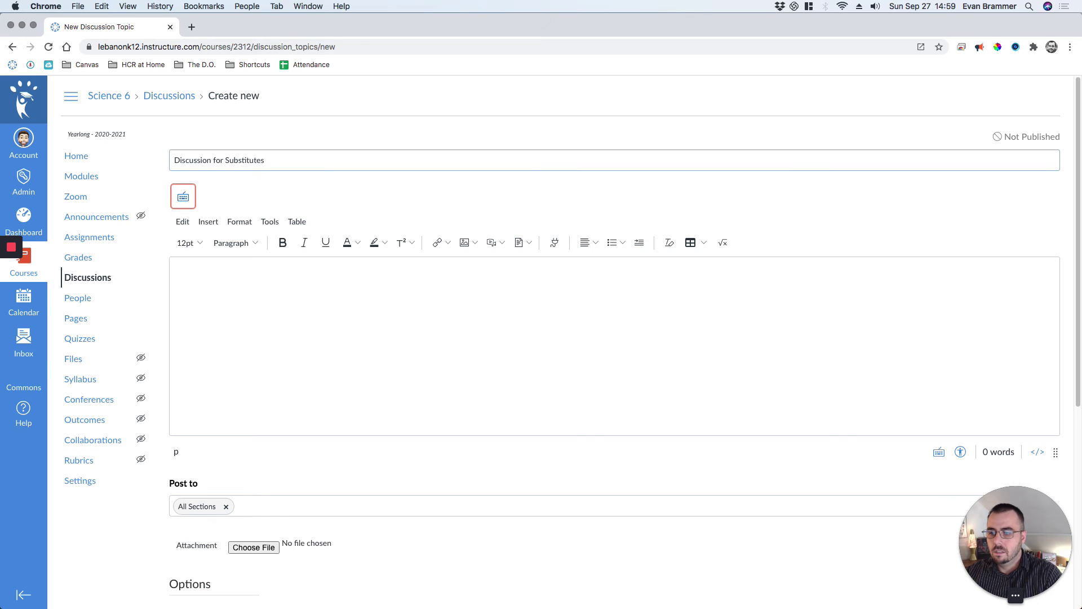
left_click(720, 312)
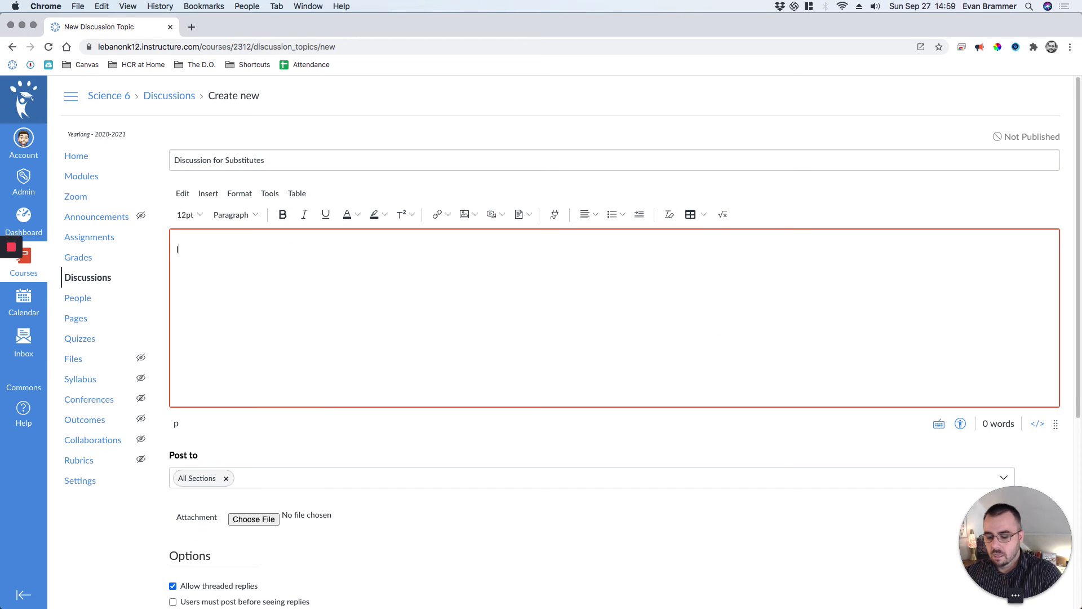
type("Some content.")
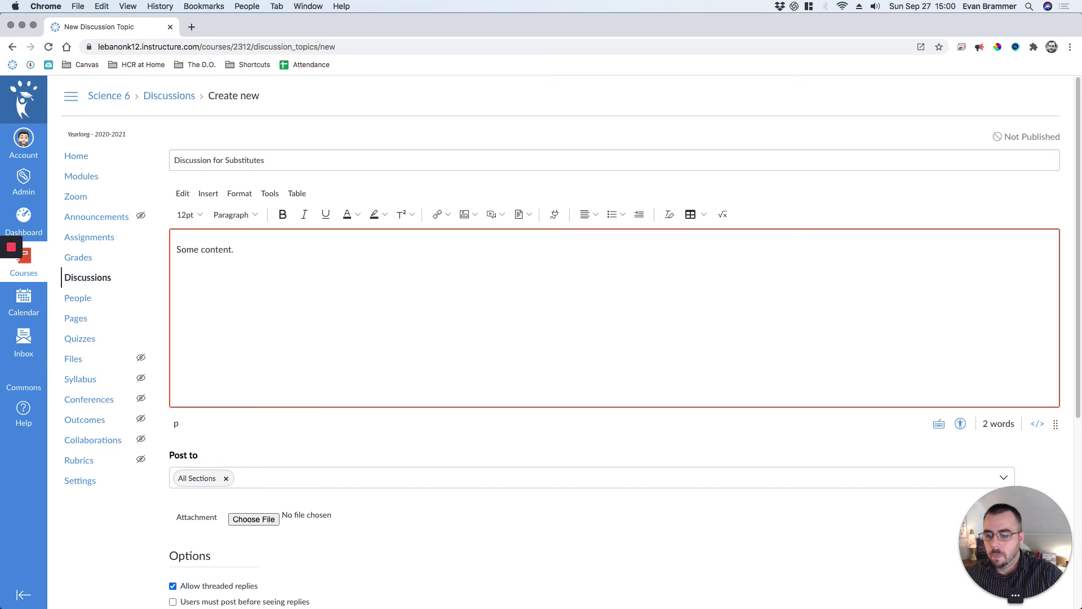
Step: Try the Add to student to-do option, leave it switched off, and save the discussion topic
scroll(393, 411, "down", 5)
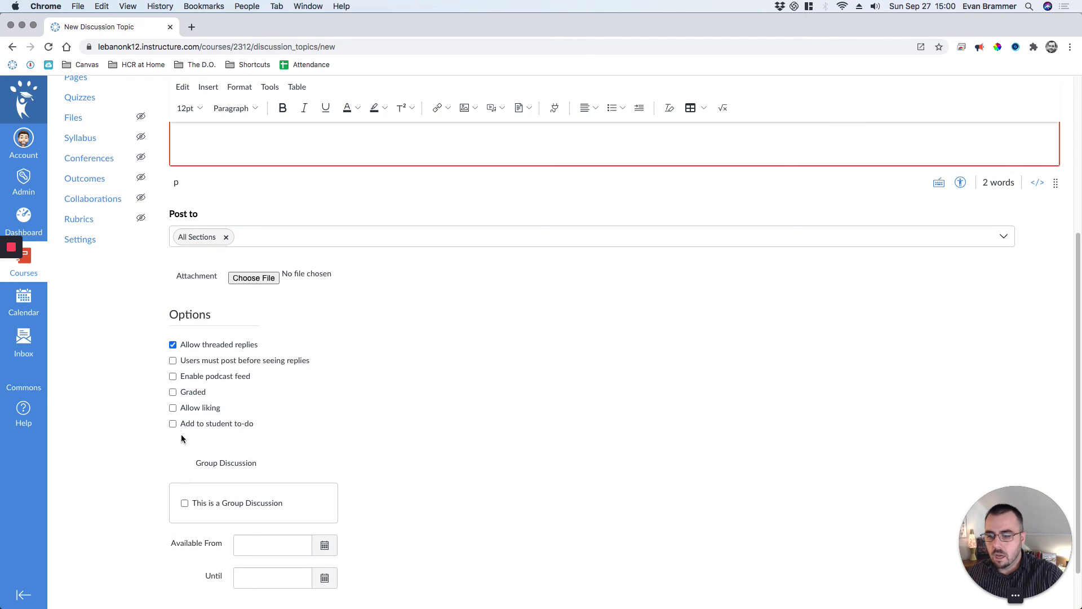
scroll(370, 432, "down", 2)
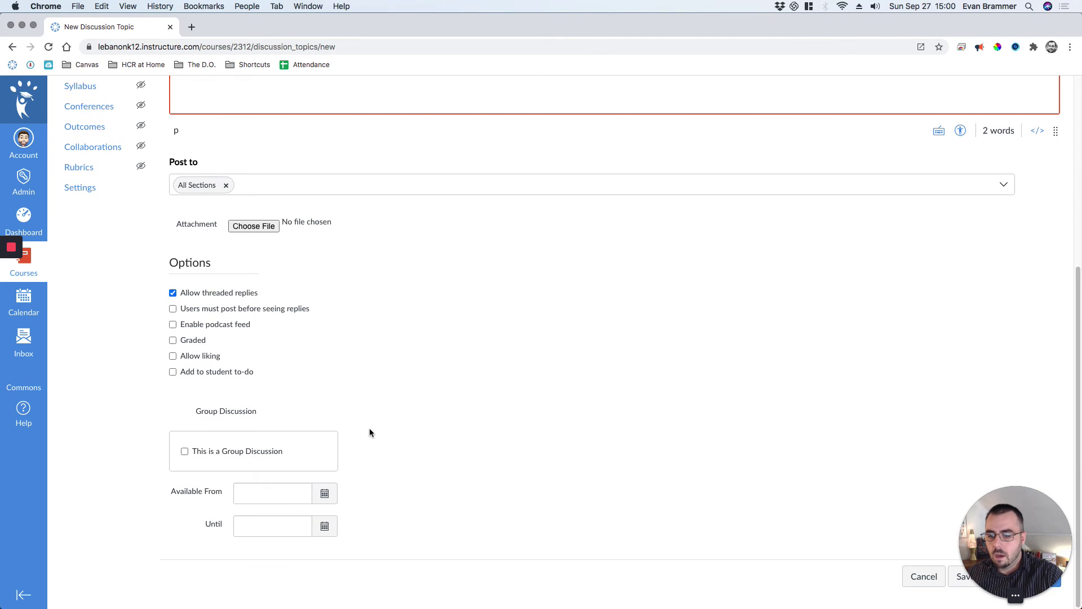
left_click(173, 371)
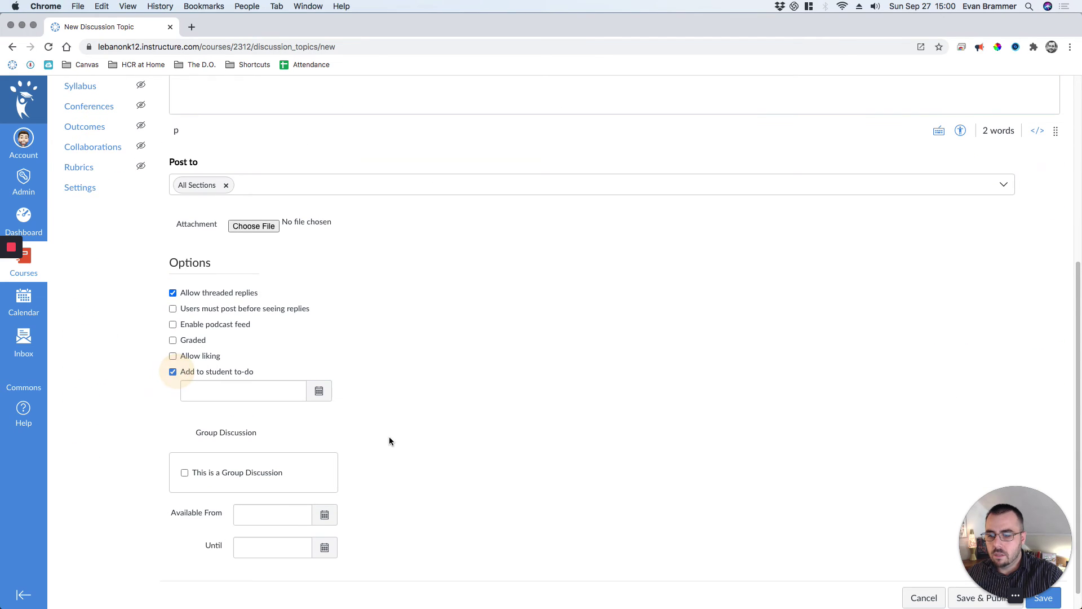
left_click(173, 372)
left_click_drag(1015, 502, 1016, 430)
left_click(1043, 583)
left_click(1044, 582)
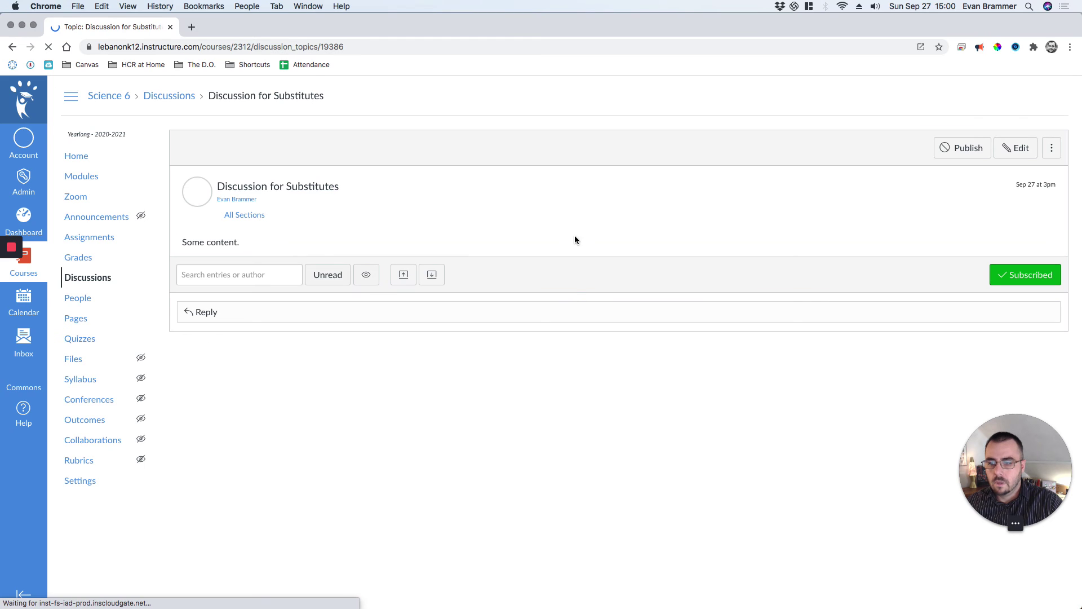
Step: Open a reply to the discussion and look through the paragraph styles its text editor offers
left_click(232, 312)
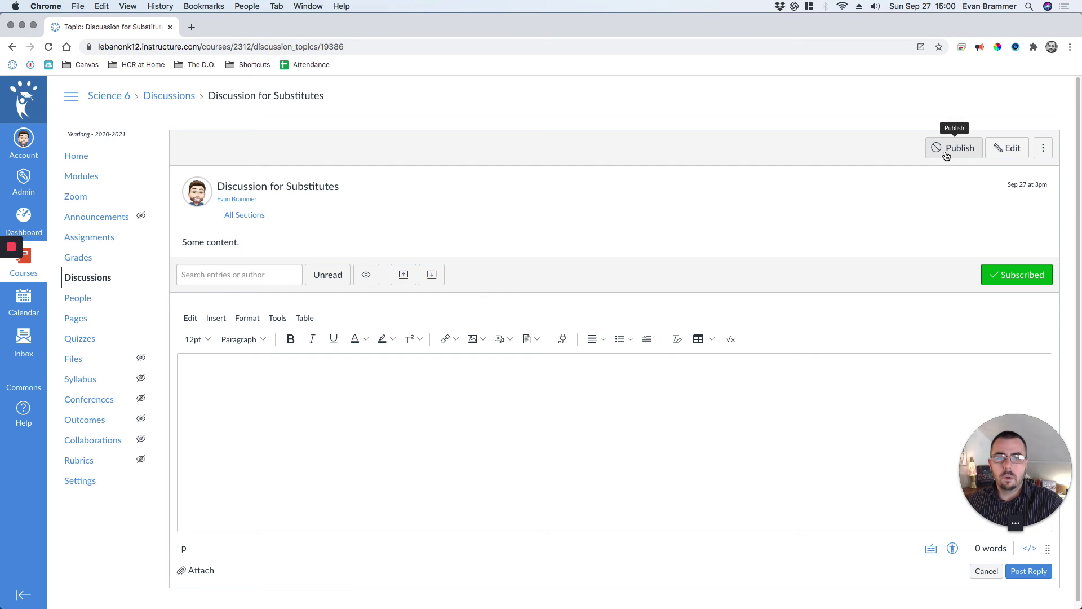
scroll(369, 230, "down", 1)
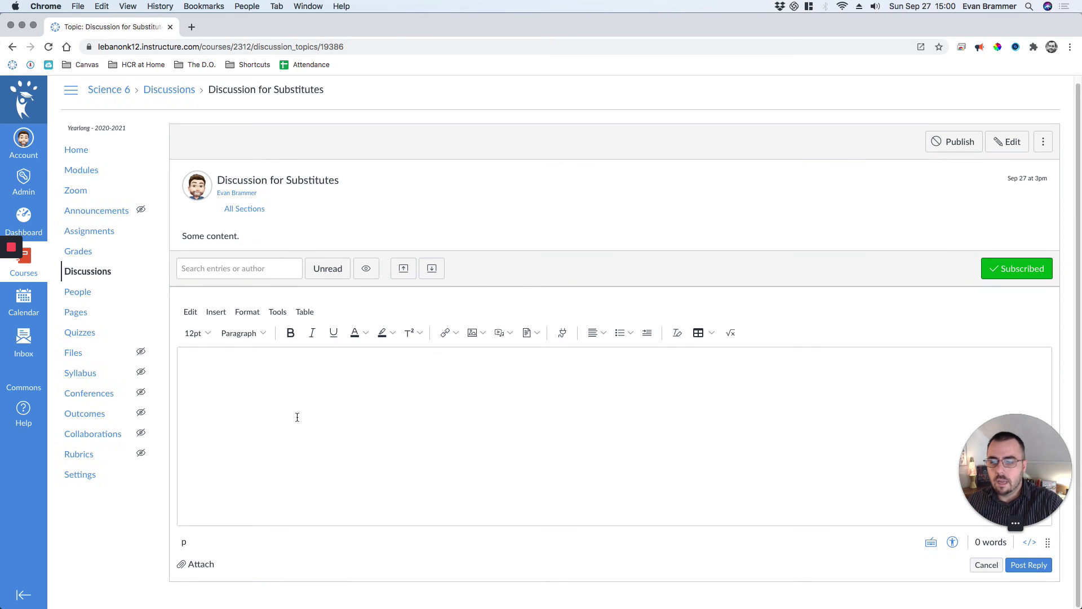
left_click(302, 392)
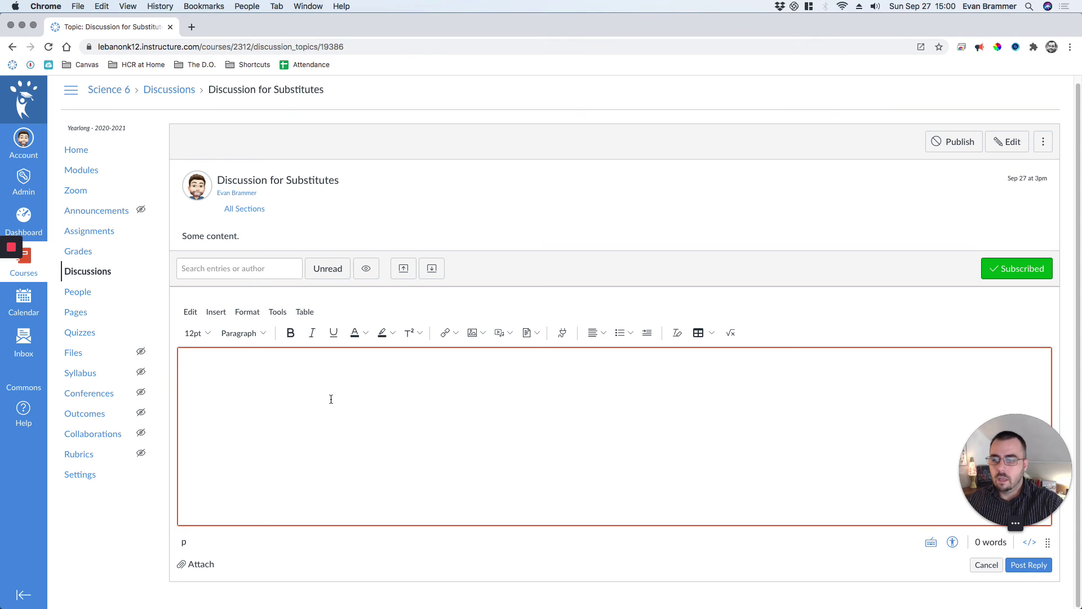
left_click(241, 335)
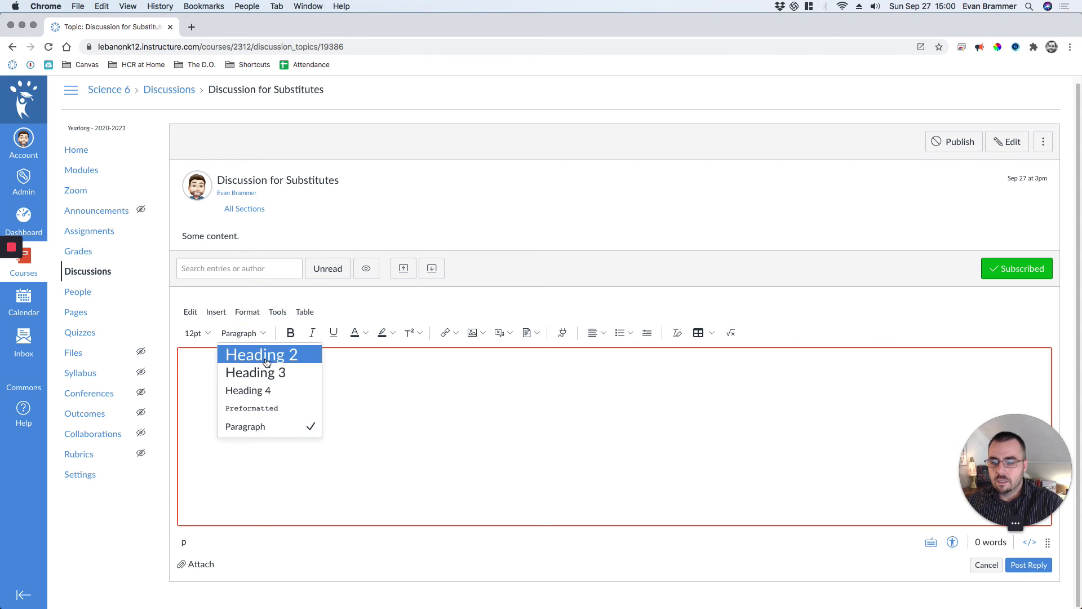
left_click(382, 333)
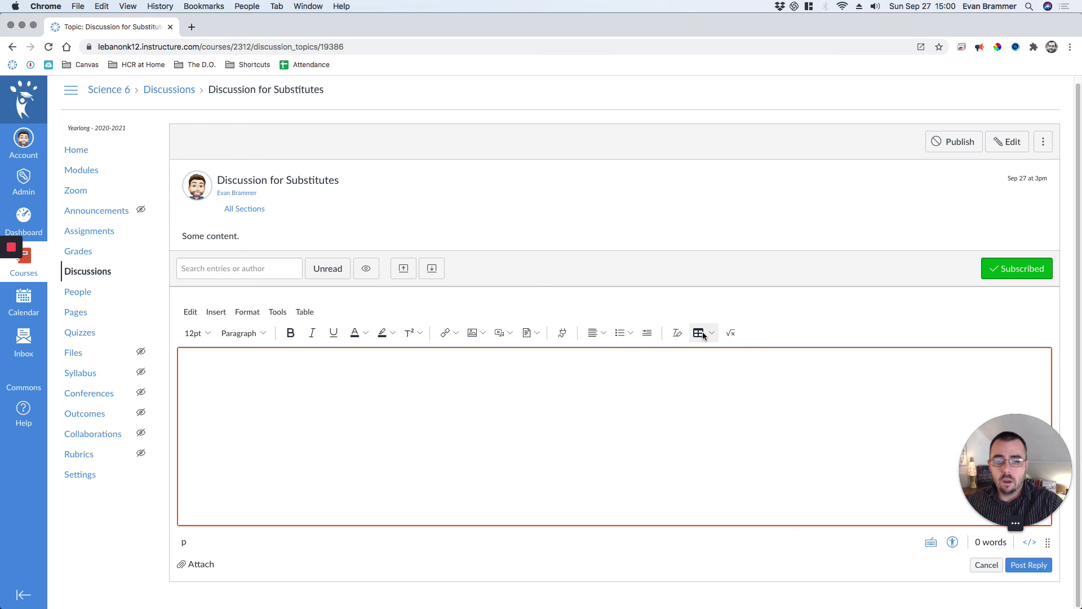
Step: Enter the lines "List", "List 1" and "List 2" in the reply and format them as a bulleted list
left_click(519, 412)
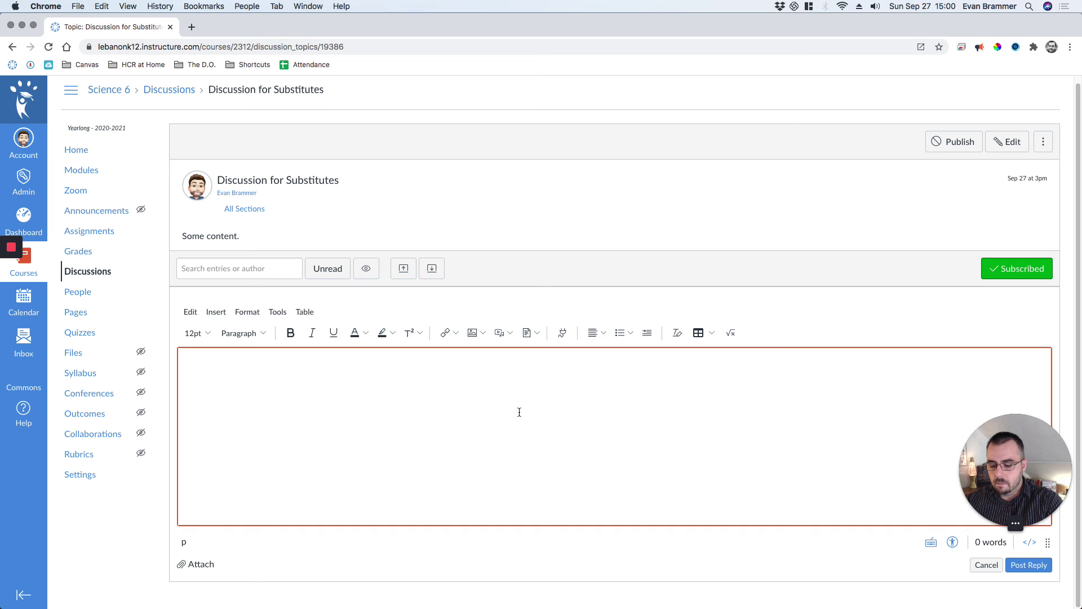
type("List List")
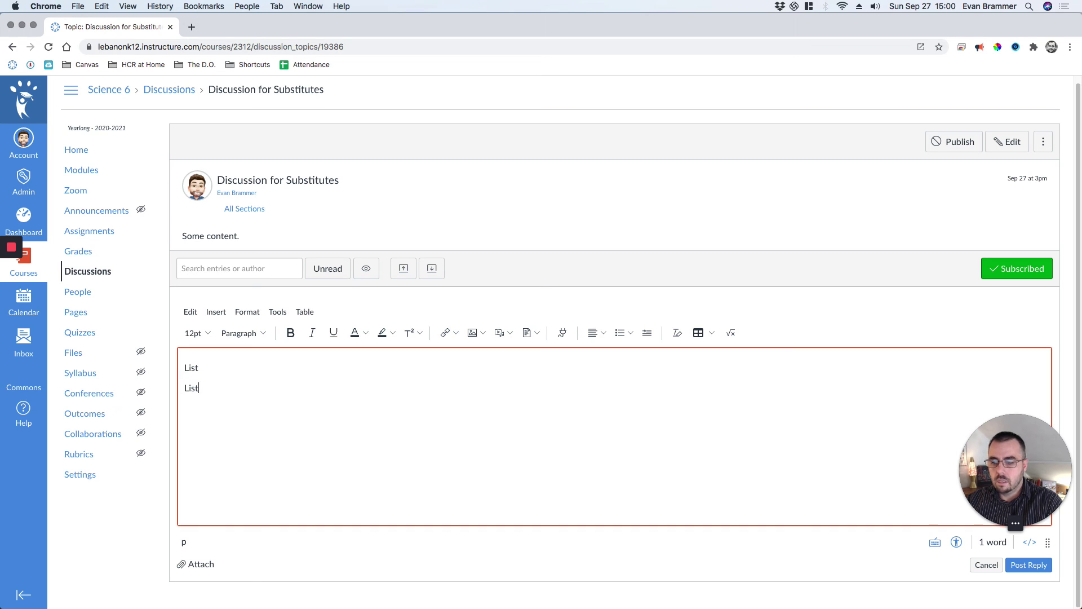
type(" 1 List 2")
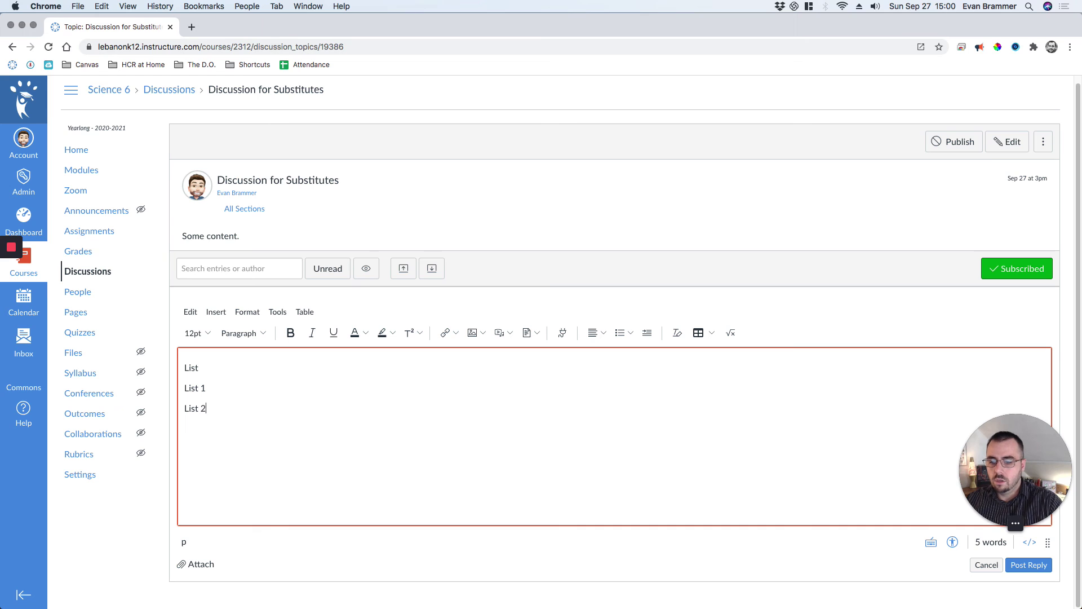
left_click_drag(519, 446, 171, 351)
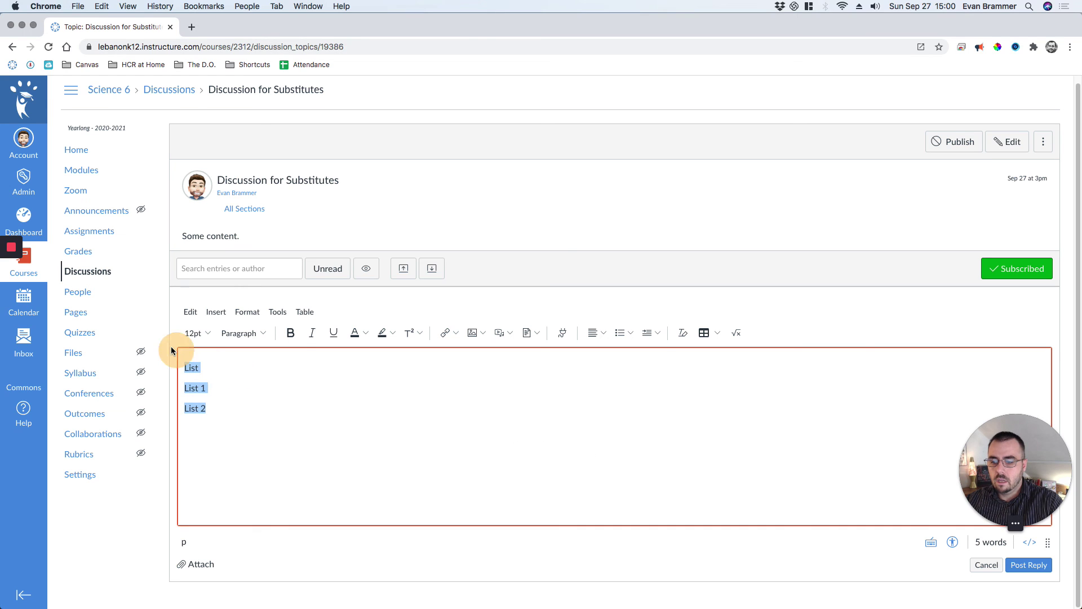
left_click(625, 335)
left_click(442, 410)
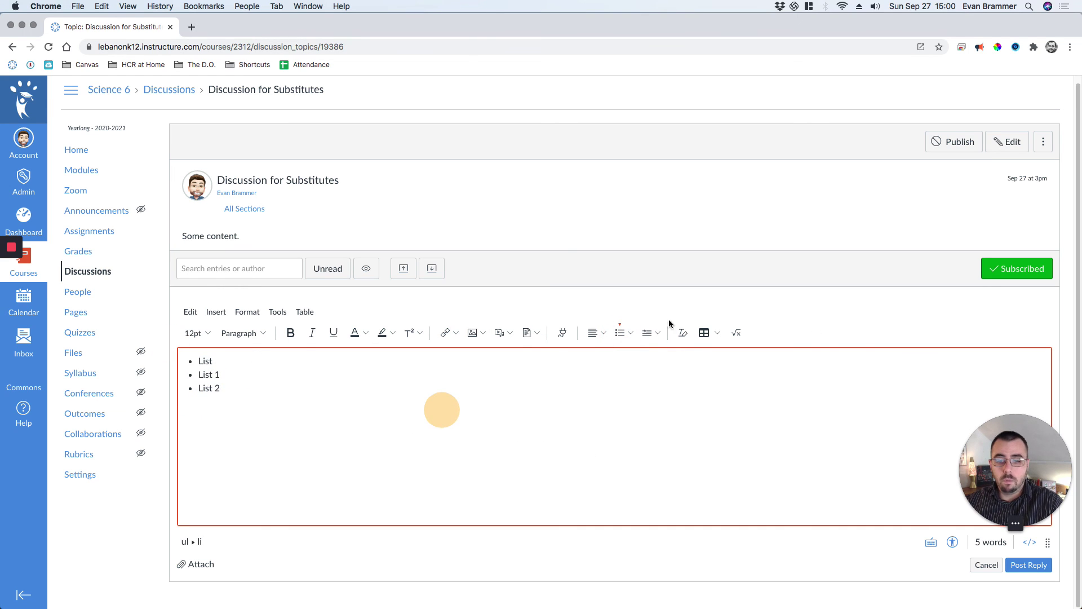
Step: Try the three reply lines as a numbered list, and clear all text from the reply
left_click_drag(369, 405, 128, 329)
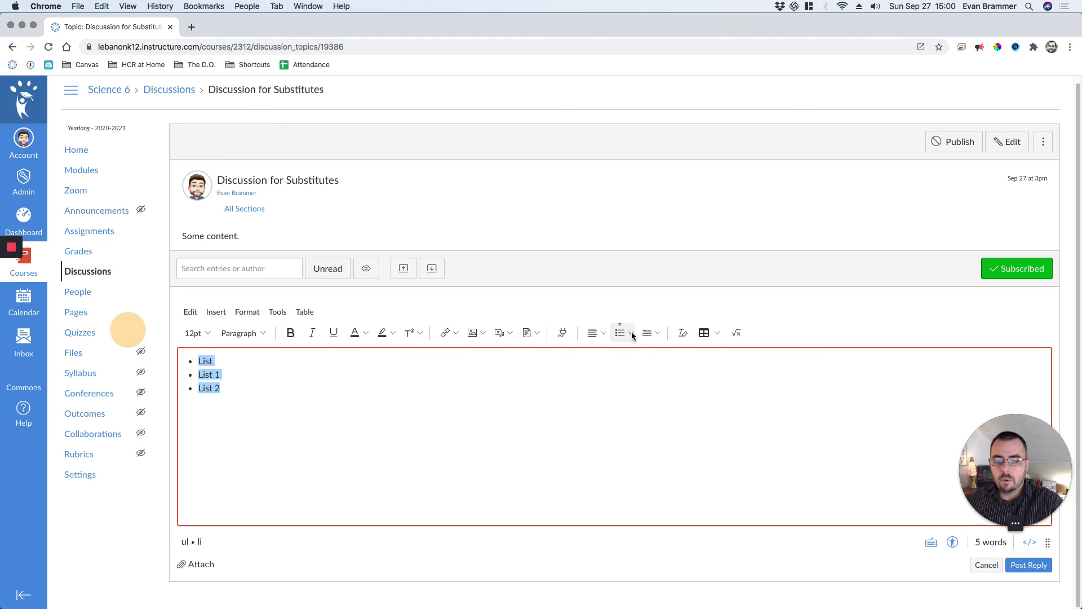
left_click(632, 335)
left_click(618, 392)
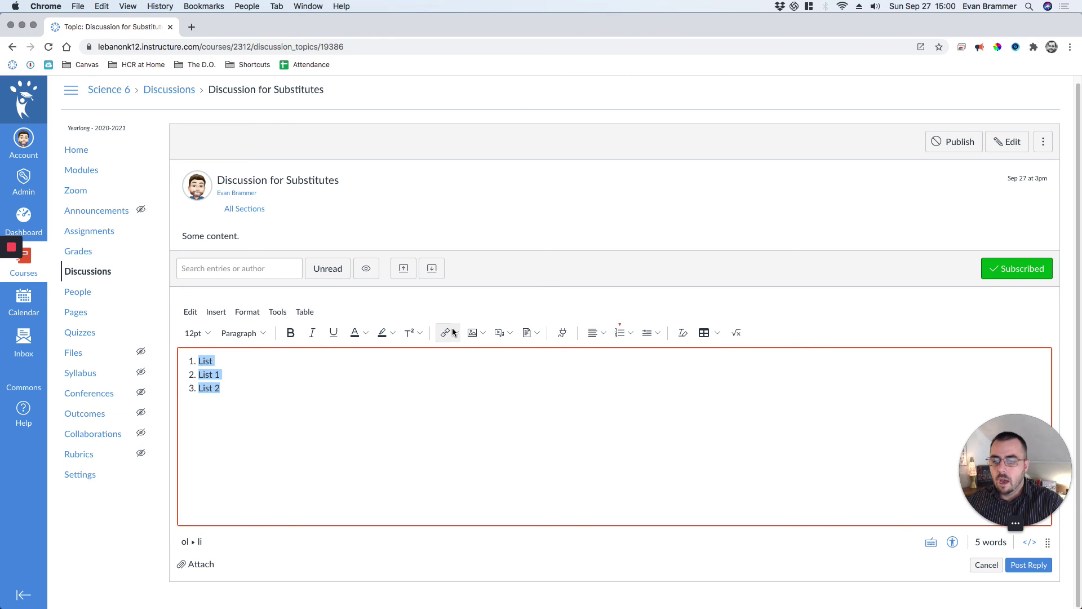
key("super+z")
key("BackSpace")
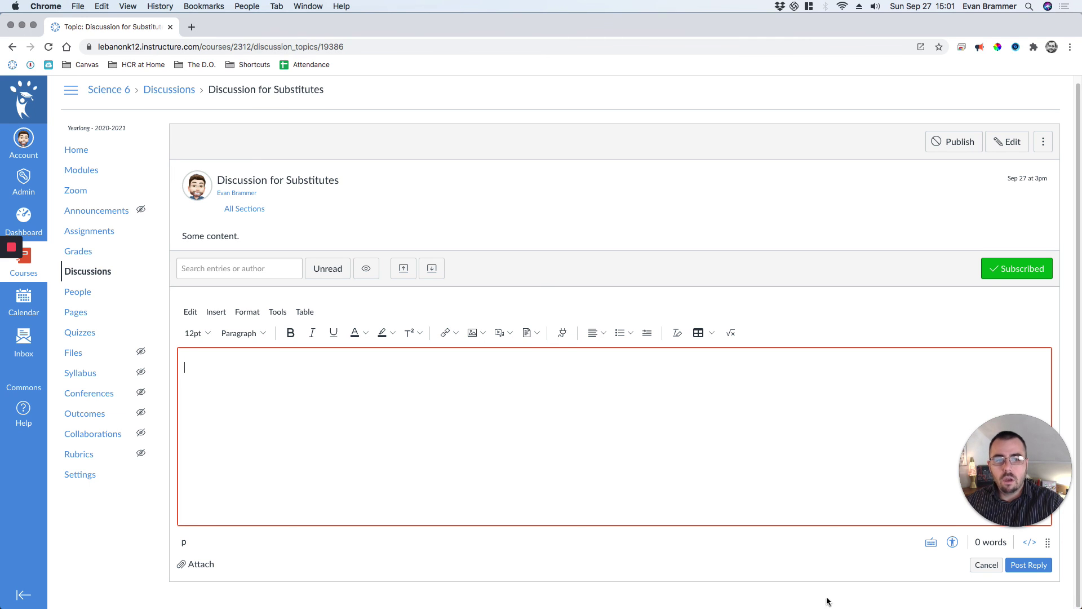
Step: Delete the Discussion for Substitutes topic from the course and confirm the deletion
left_click(919, 396)
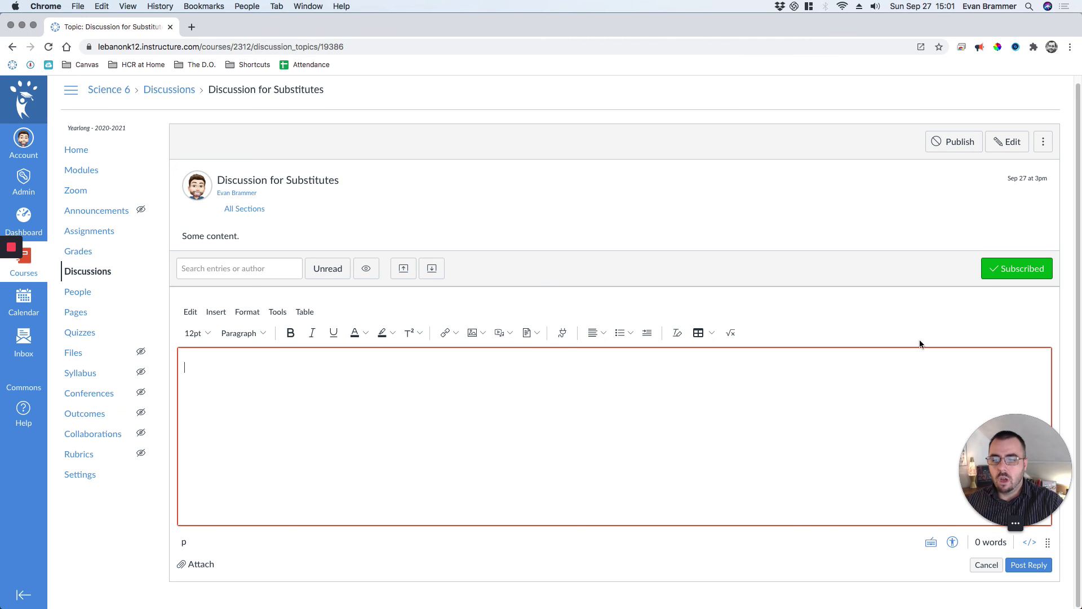
left_click(1043, 142)
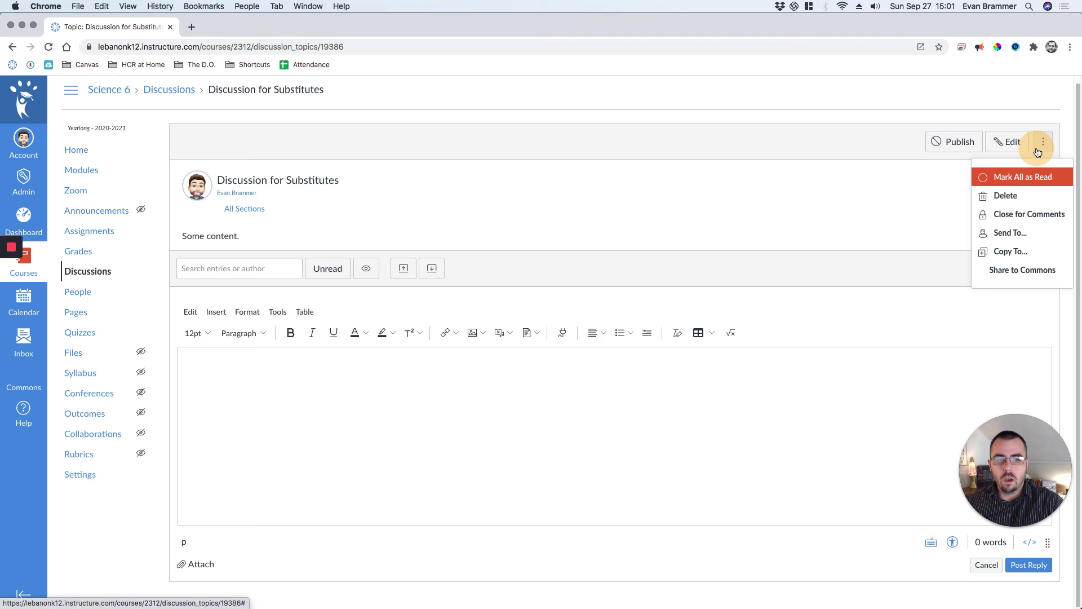
left_click(1016, 191)
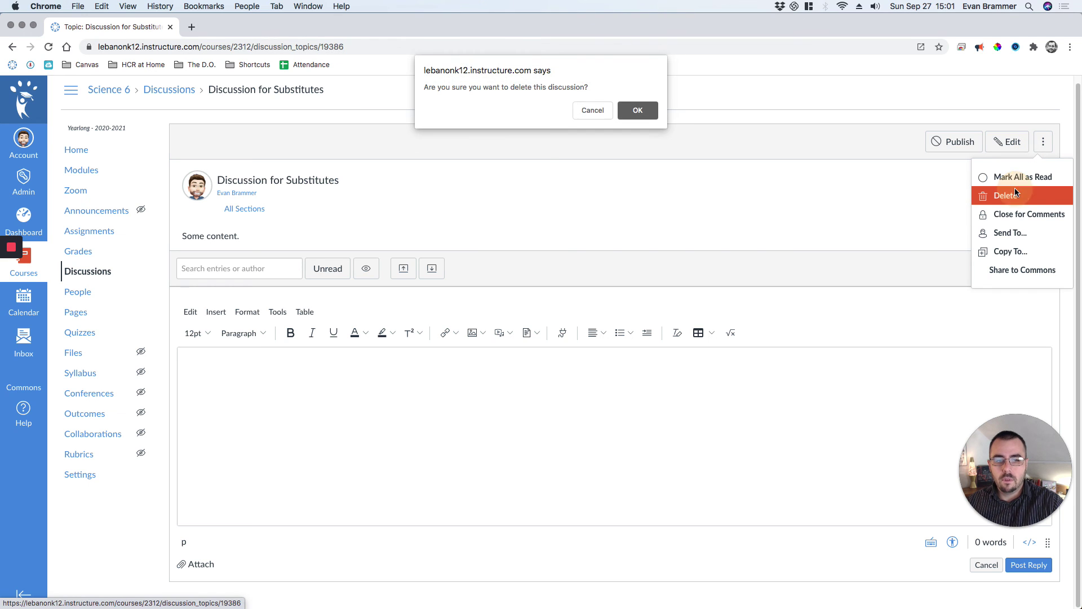
left_click(630, 108)
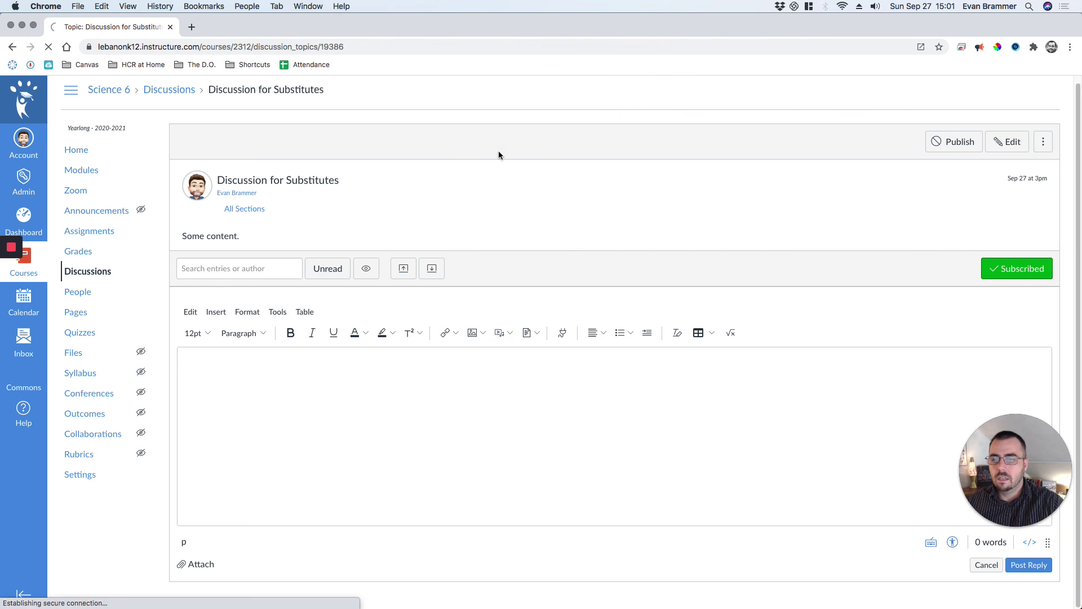